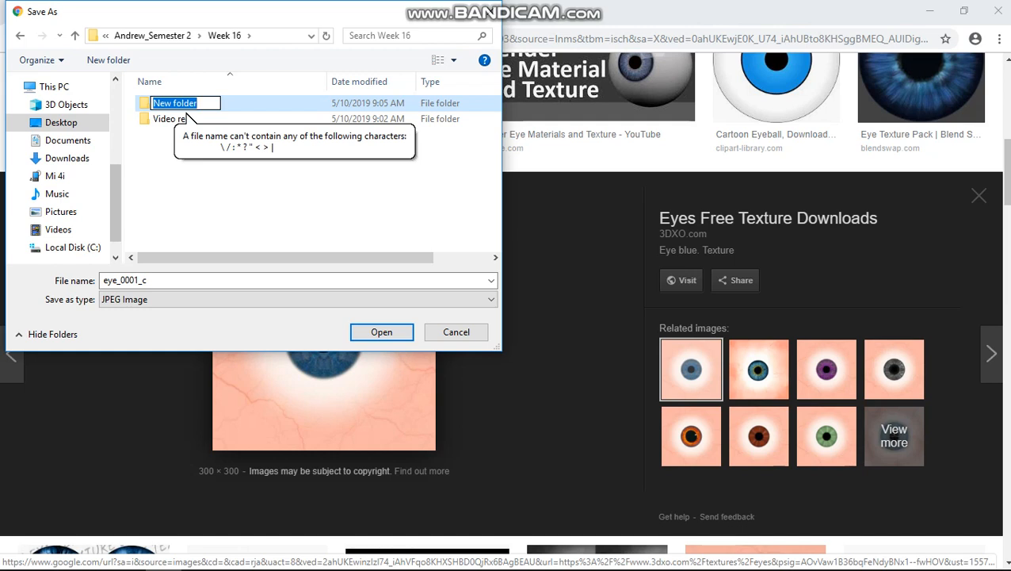
Name the new folder Texture Mata and save the eye image eye_0001_c into it as a JPEG.
key("BackSpace")
type("Texture Mata")
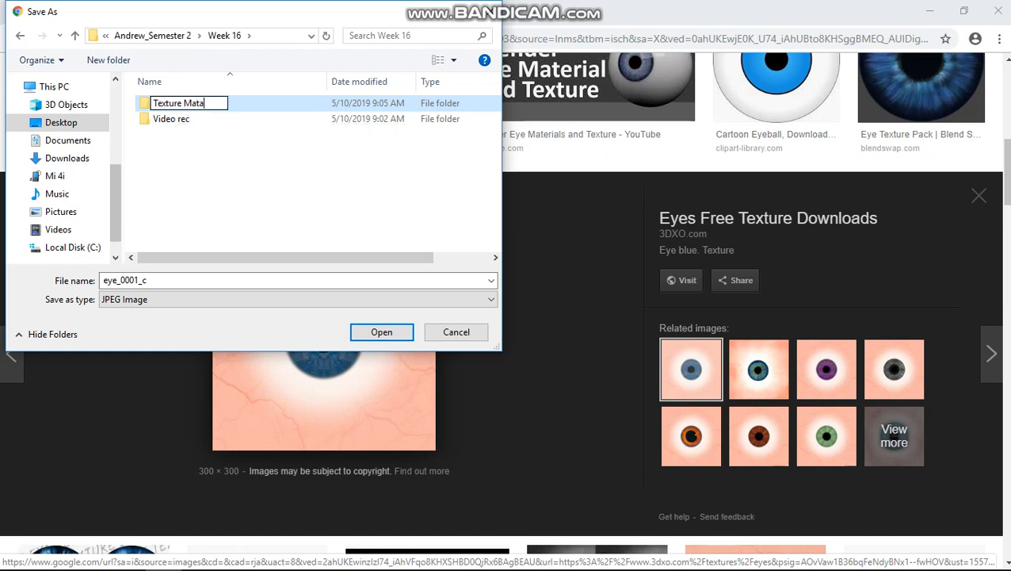
key("Return")
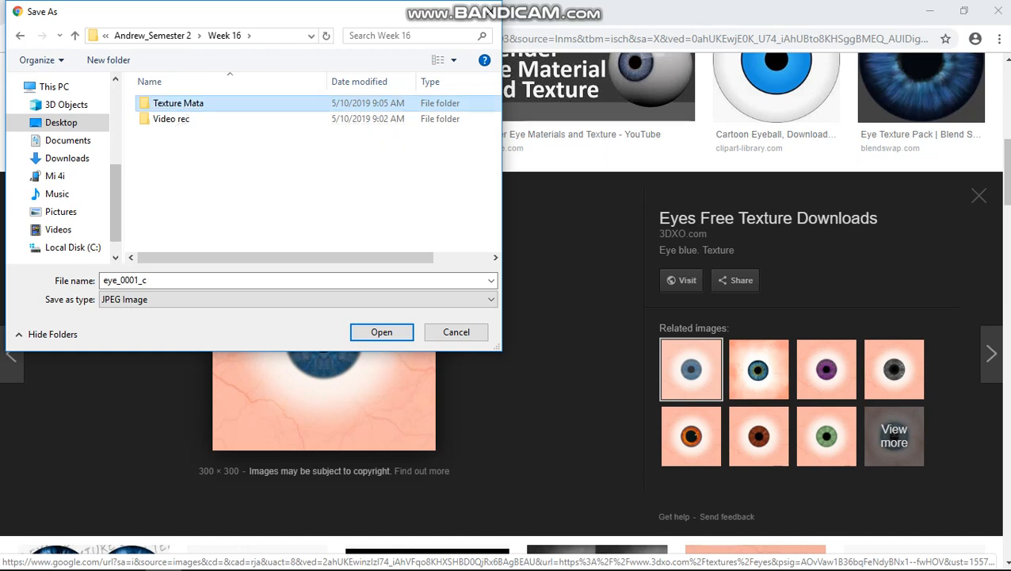
key("Return")
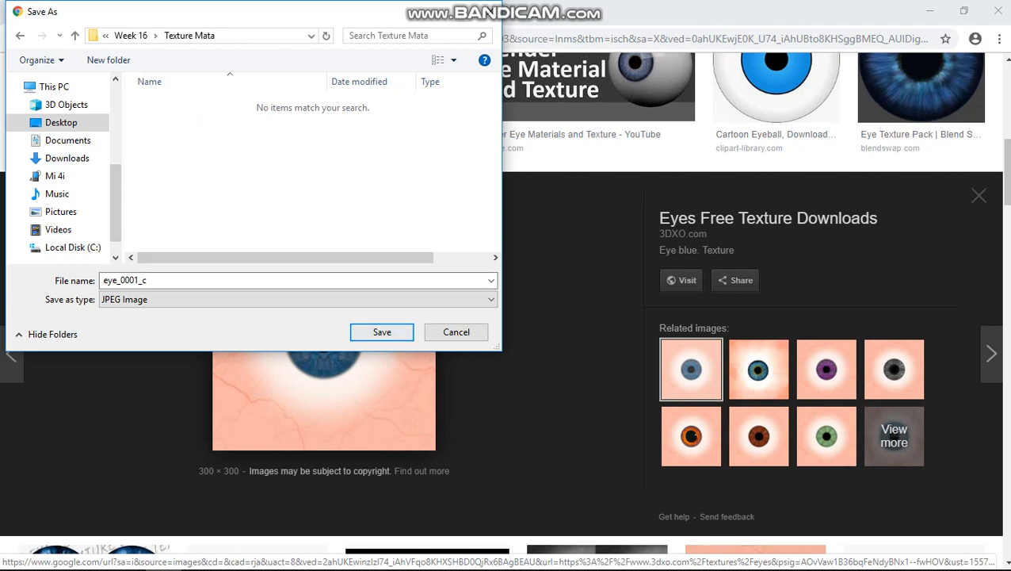
key("Return")
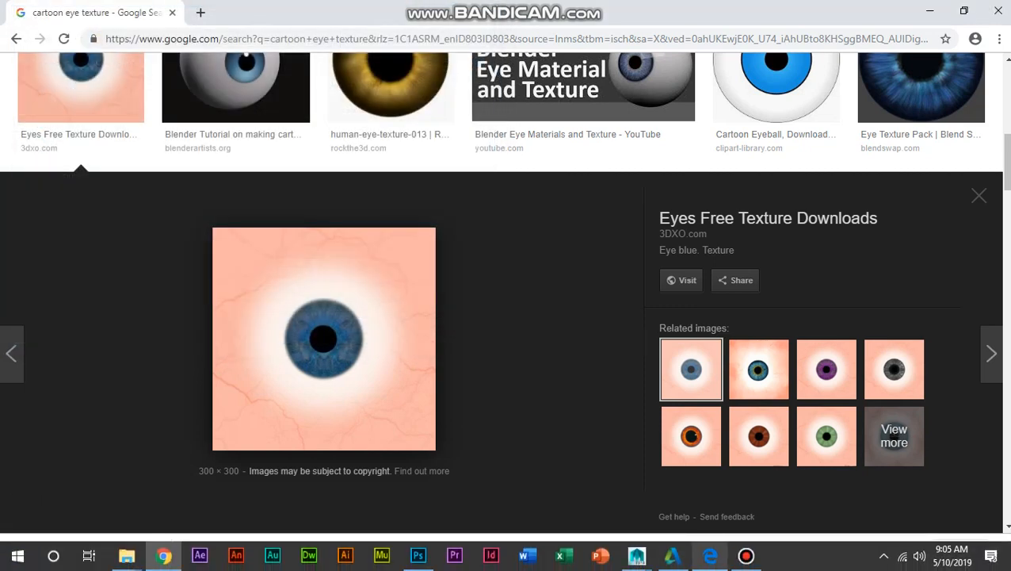
Switch to Maya, select the eyeball in the character's left eye socket and close the Hypershade window.
mouse_move(637, 556)
left_click(721, 495)
scroll(514, 308, "up", 5)
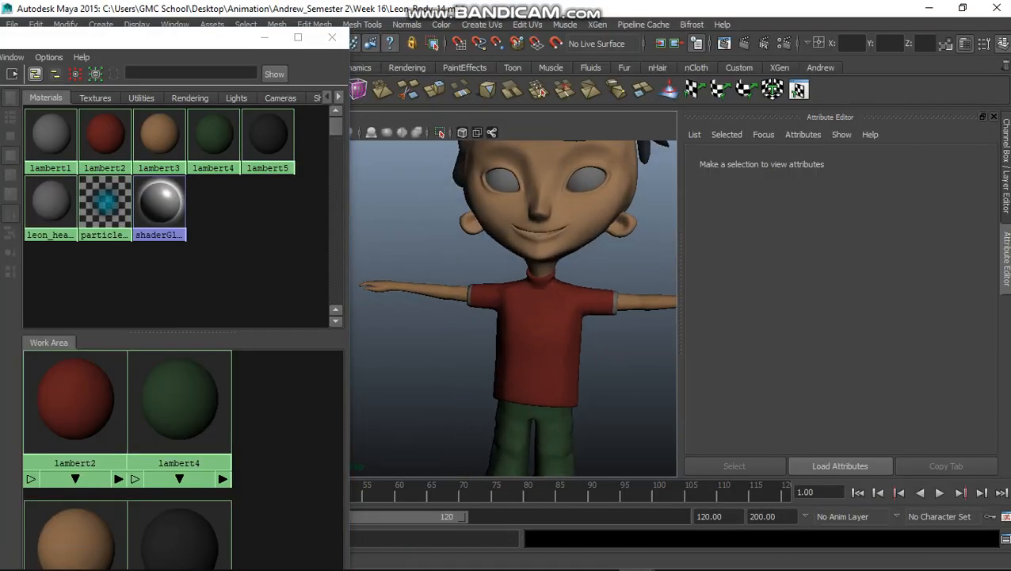
left_click_drag(523, 301, 508, 302, "alt")
middle_click_drag(524, 293, 469, 332, "alt")
scroll(476, 318, "up", 1)
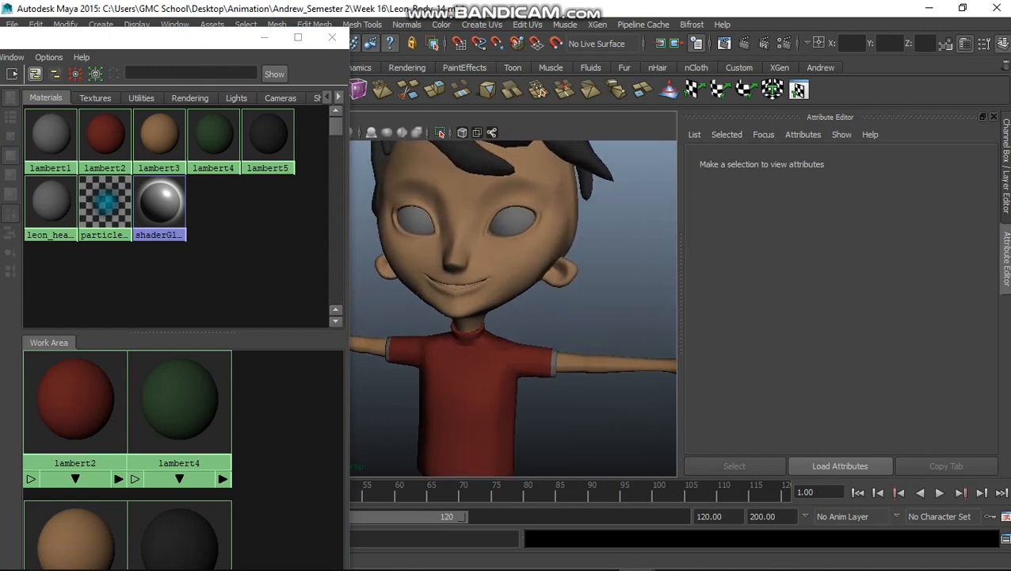
left_click(514, 222)
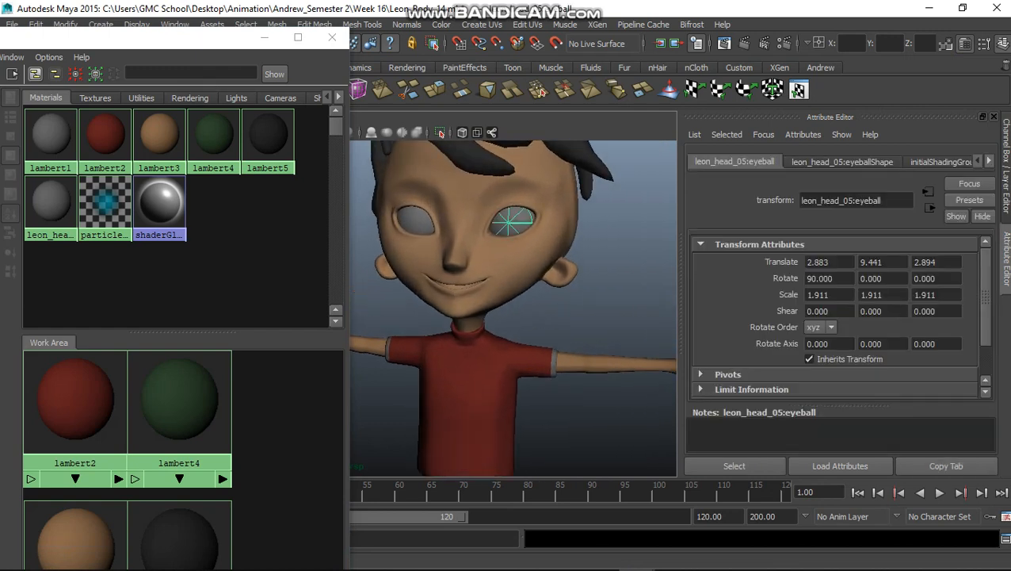
left_click(332, 38)
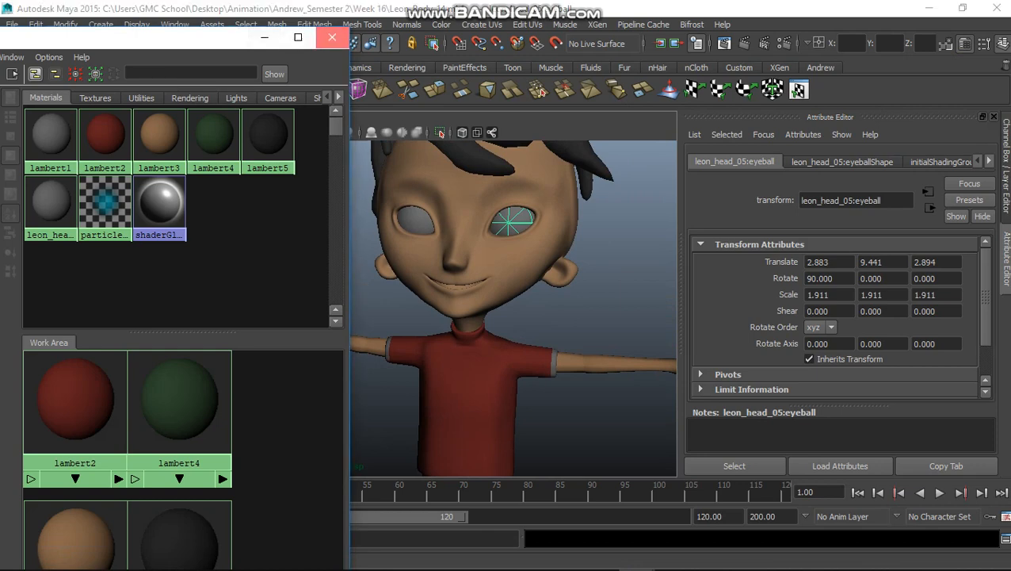
left_click(45, 41)
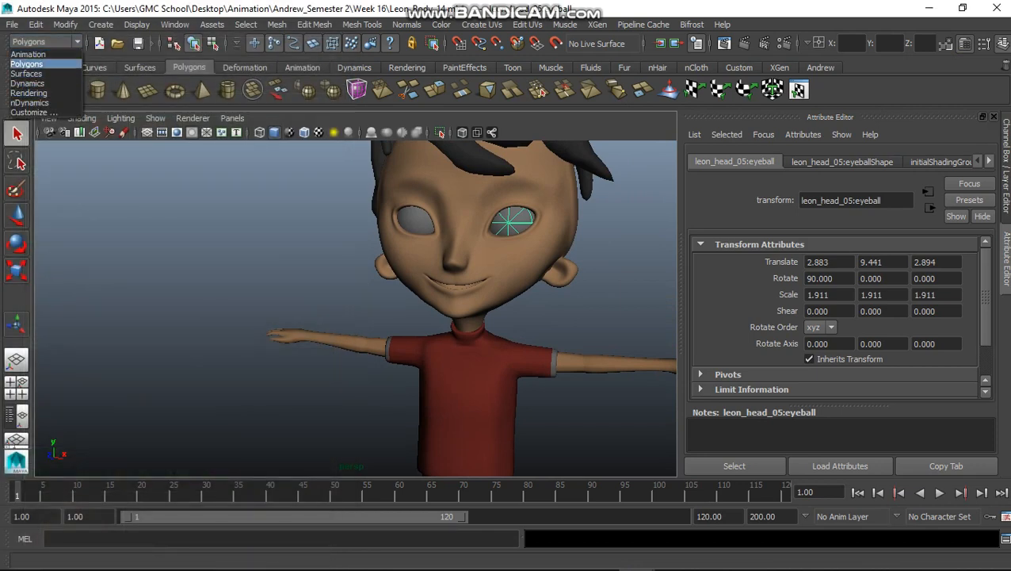
left_click(28, 93)
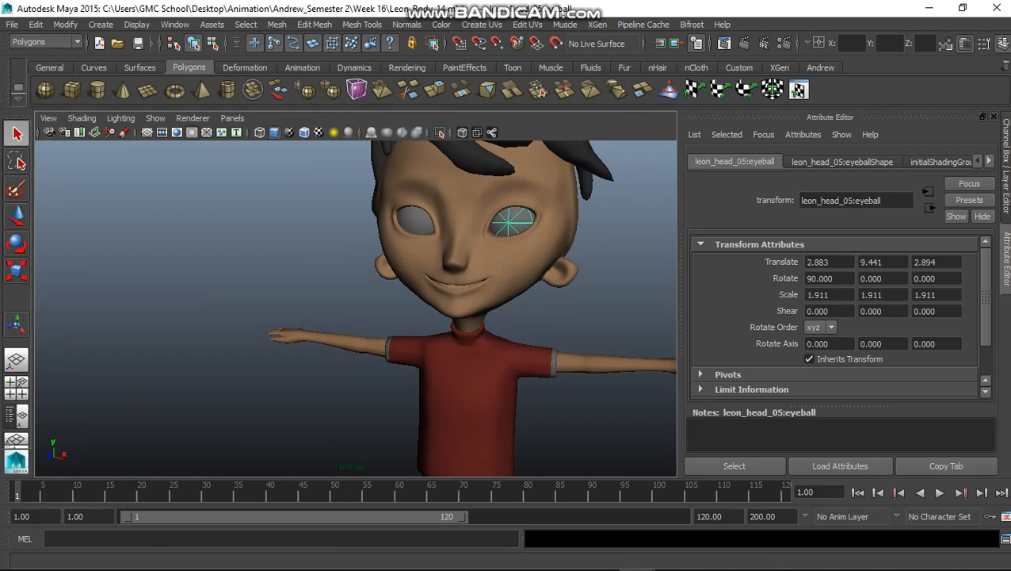
left_click(45, 41)
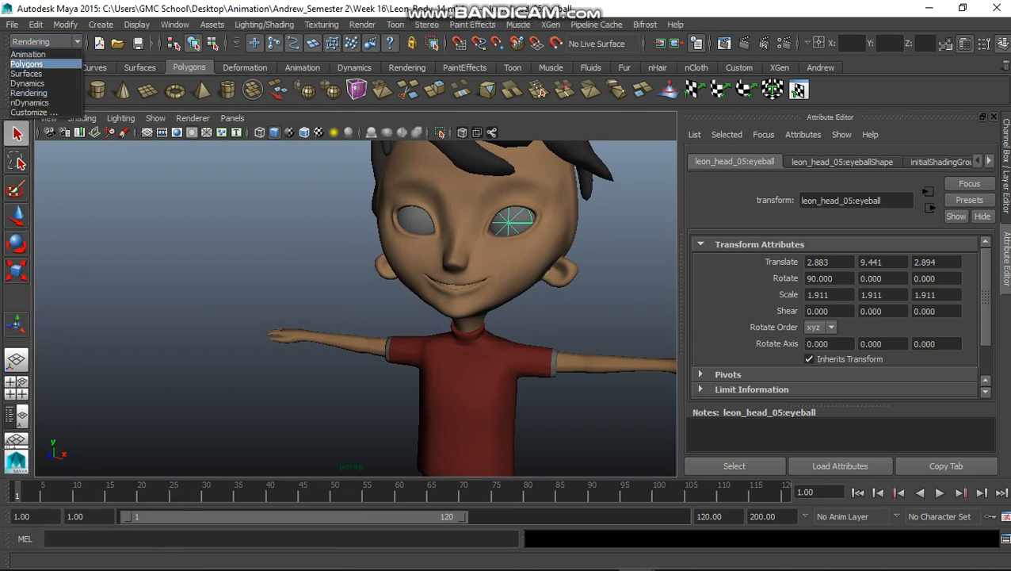
left_click(31, 64)
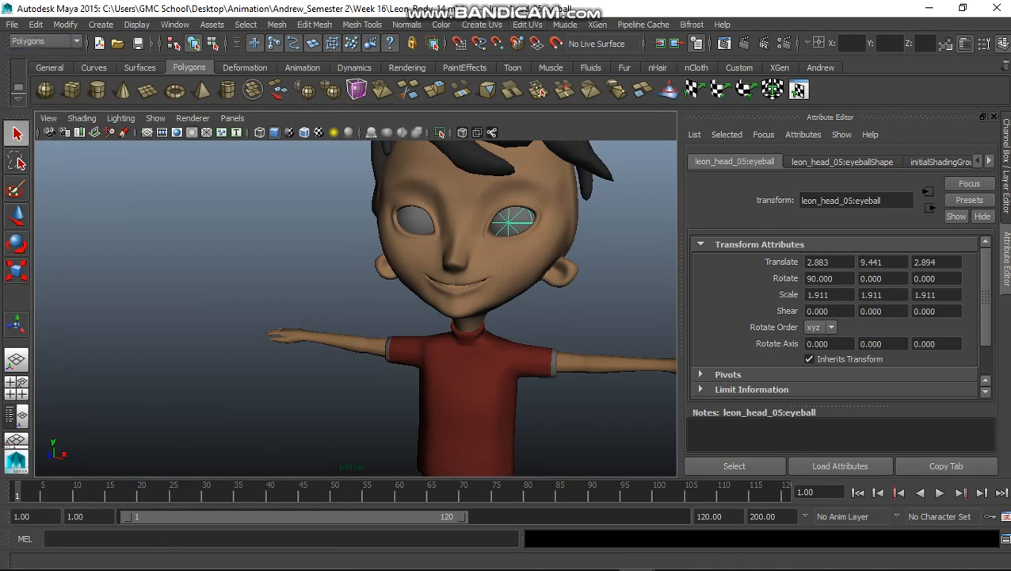
Open the UV Texture Editor for the selected eyeball, keeping the character's face in view beside it.
left_click(527, 25)
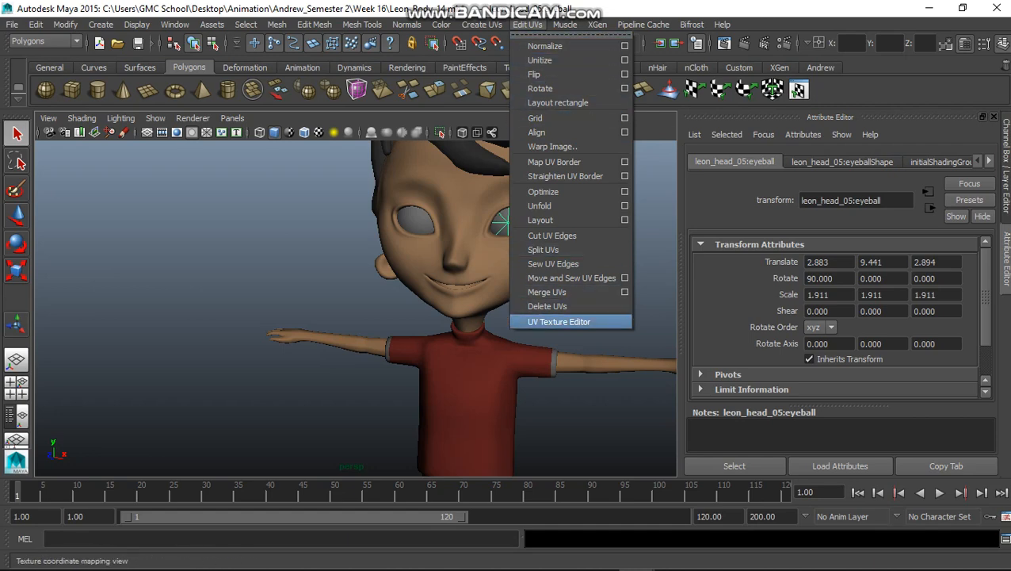
left_click(559, 321)
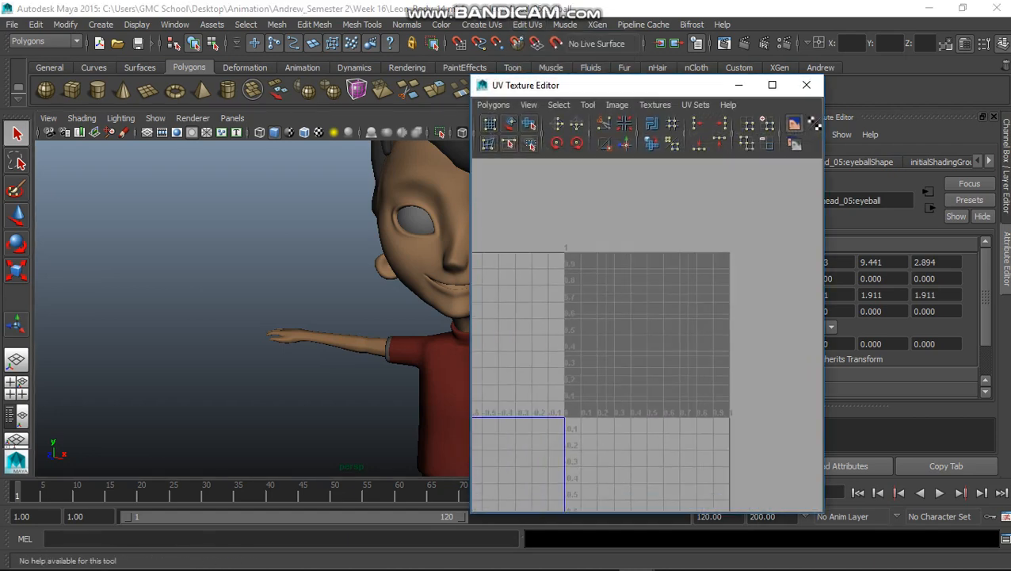
middle_click_drag(396, 261, 171, 294, "alt")
right_click_drag(238, 302, 202, 305, "alt")
left_click_drag(202, 306, 273, 301, "alt")
middle_click_drag(273, 301, 270, 275, "alt")
scroll(270, 275, "up", 2)
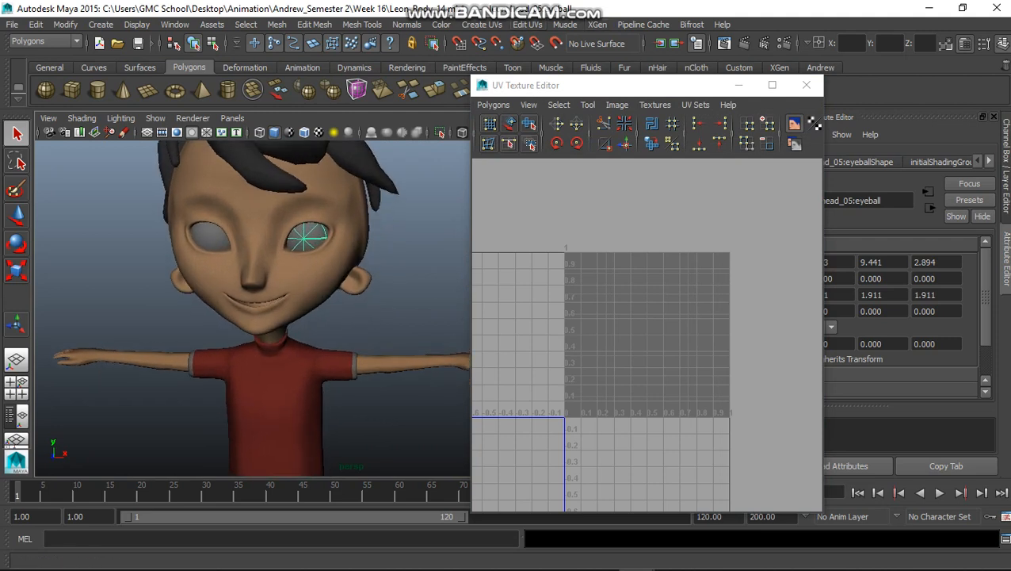
Try to apply a planar mapping projected from the Z axis to the eyeball, and close the mapping options.
left_click(527, 23)
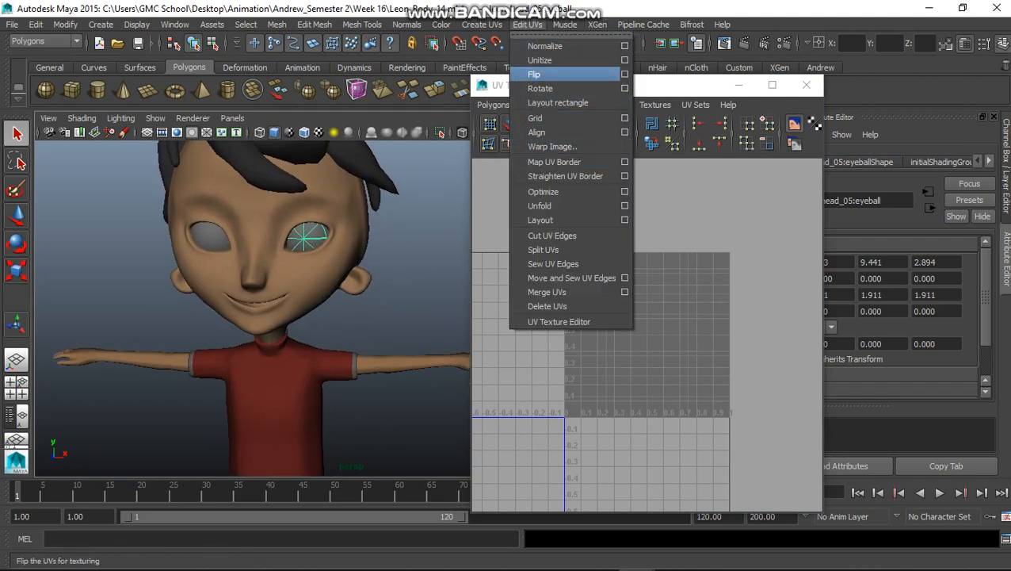
mouse_move(482, 24)
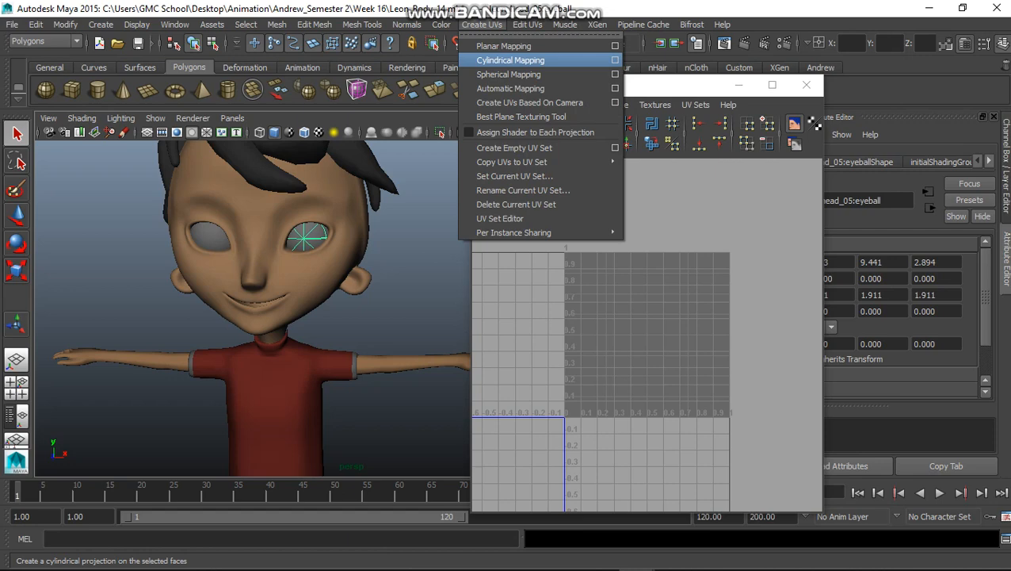
left_click(616, 46)
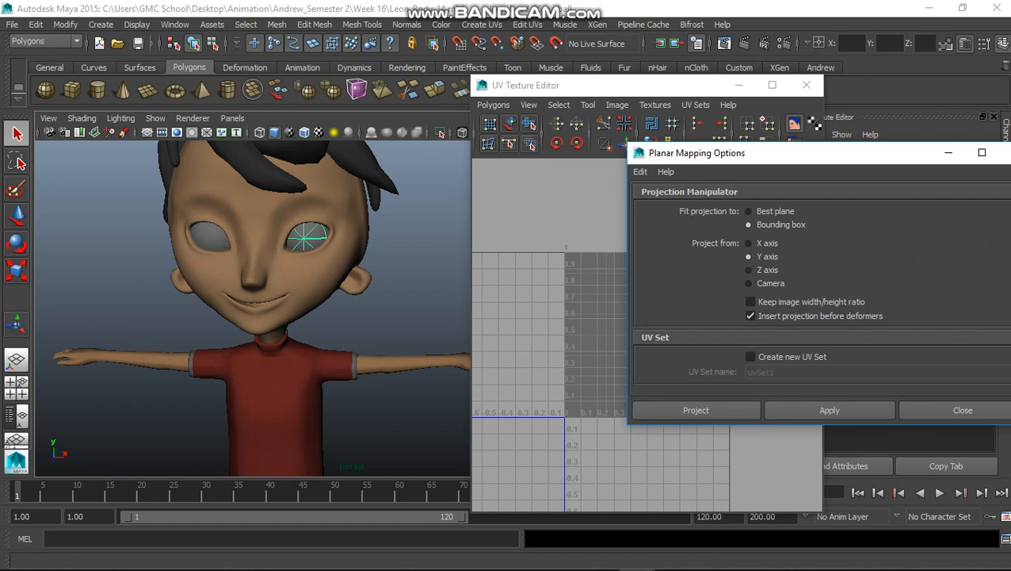
left_click(749, 270)
left_click_drag(317, 293, 273, 305, "alt")
left_click(829, 410)
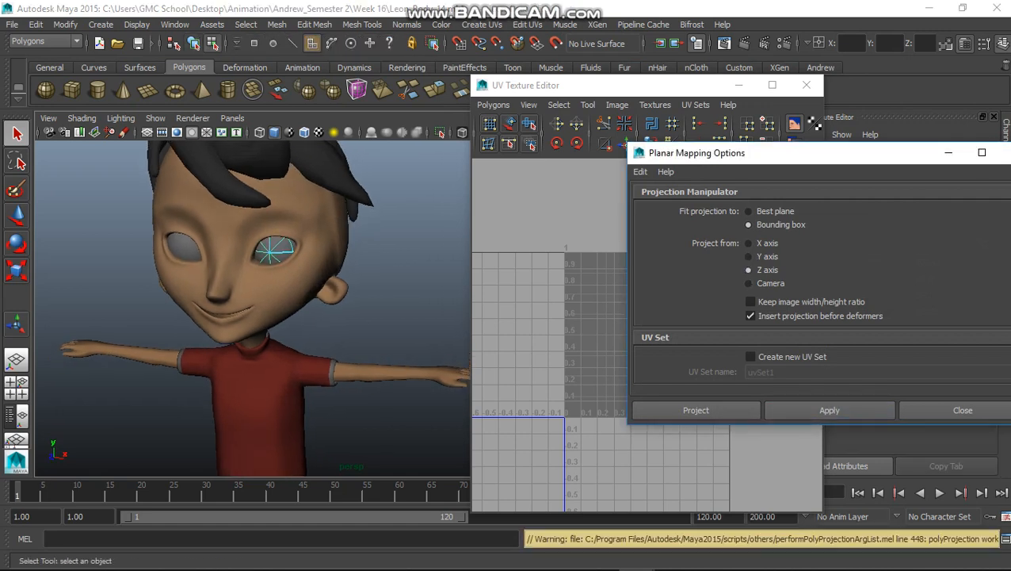
left_click(963, 409)
Try planar mapping on the eyeball again without reopening its options, and reselect the eyeball as a whole object.
right_click_drag(273, 249, 336, 229)
scroll(317, 237, "up", 3)
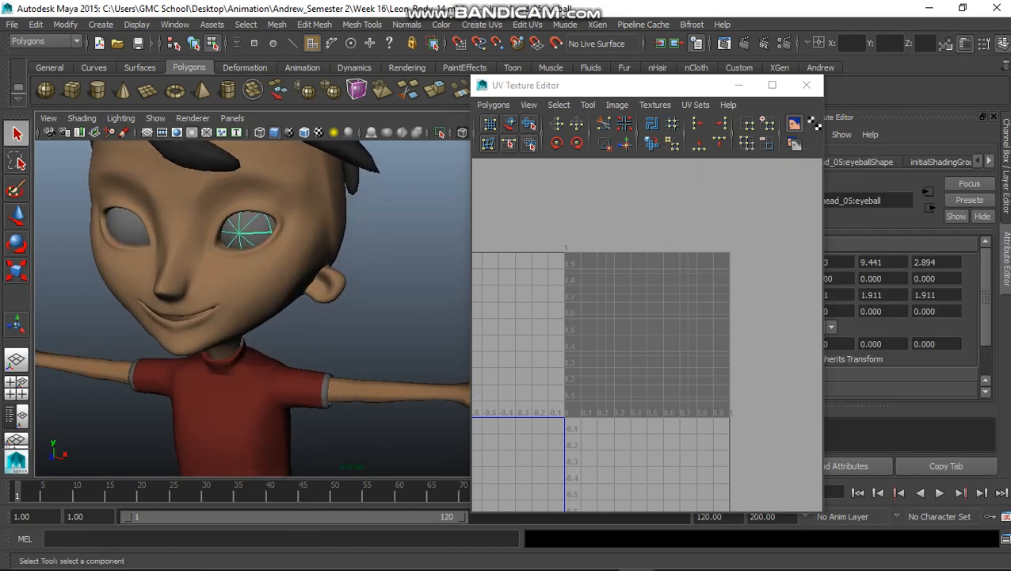
left_click(527, 24)
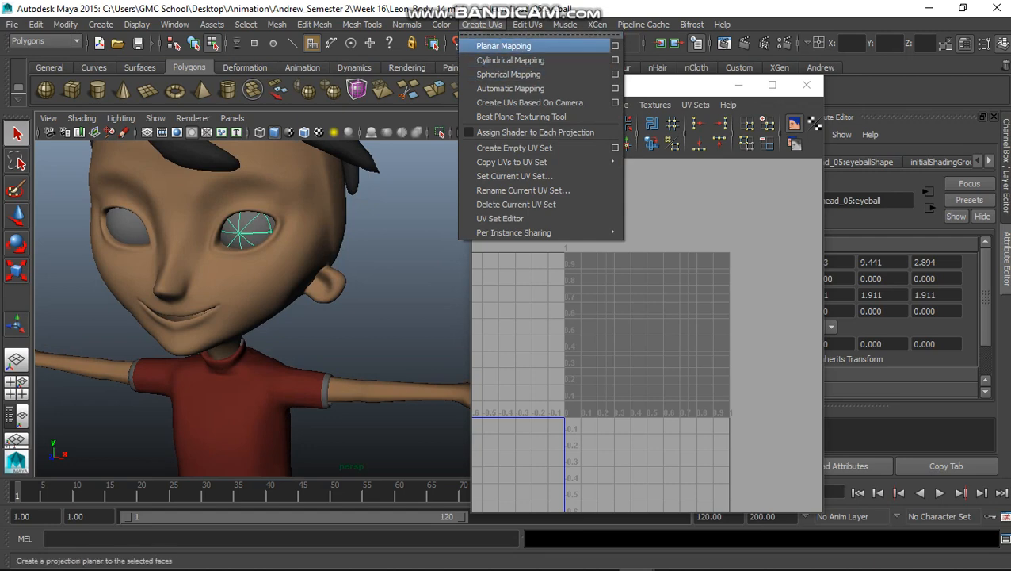
left_click(504, 46)
left_click(238, 265)
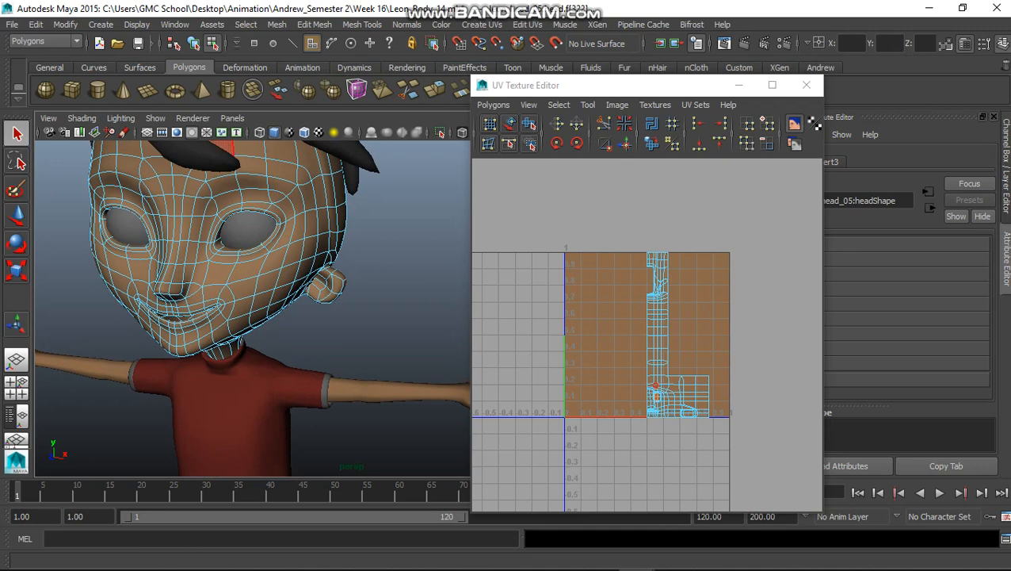
left_click(194, 44)
left_click(248, 231)
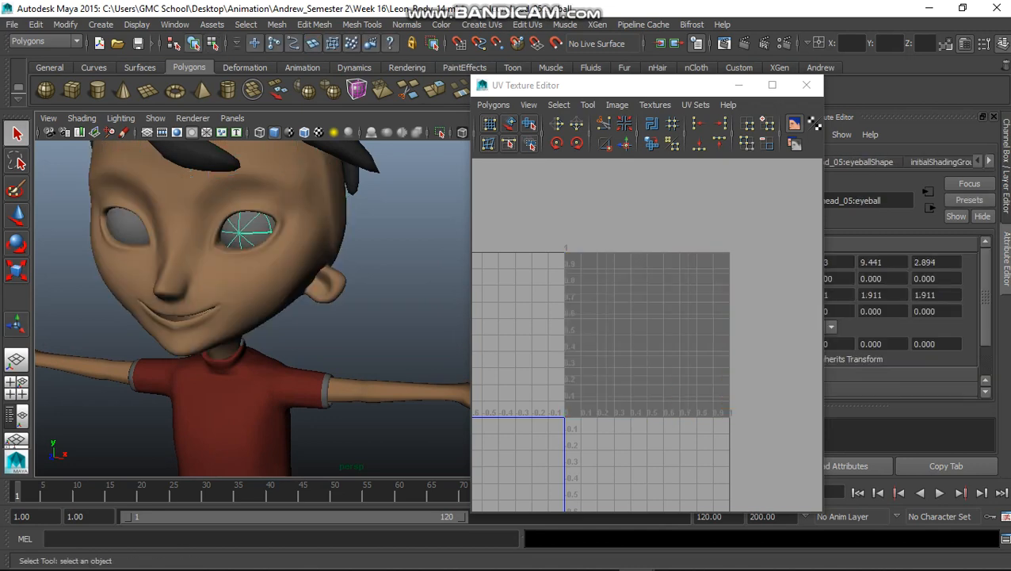
Convert the selected left eyeball from NURBS to polygons.
scroll(647, 335, "down", 5)
scroll(647, 334, "up", 2)
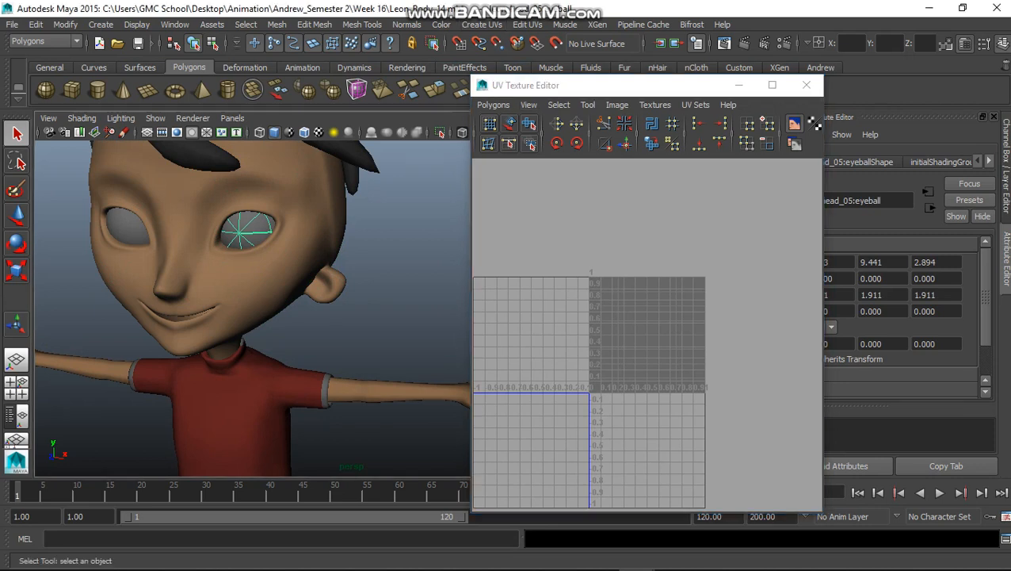
middle_click_drag(254, 270, 329, 341, "alt")
left_click_drag(329, 341, 321, 293, "alt")
right_click_drag(277, 293, 333, 293, "alt")
middle_click_drag(278, 261, 290, 295, "alt")
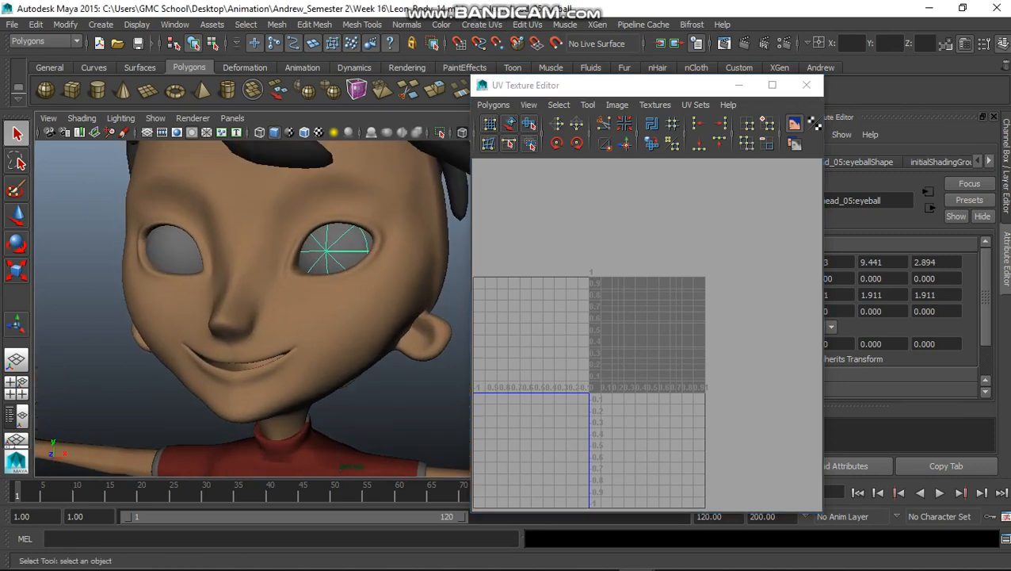
right_click_drag(289, 296, 277, 295, "alt")
left_click(174, 25)
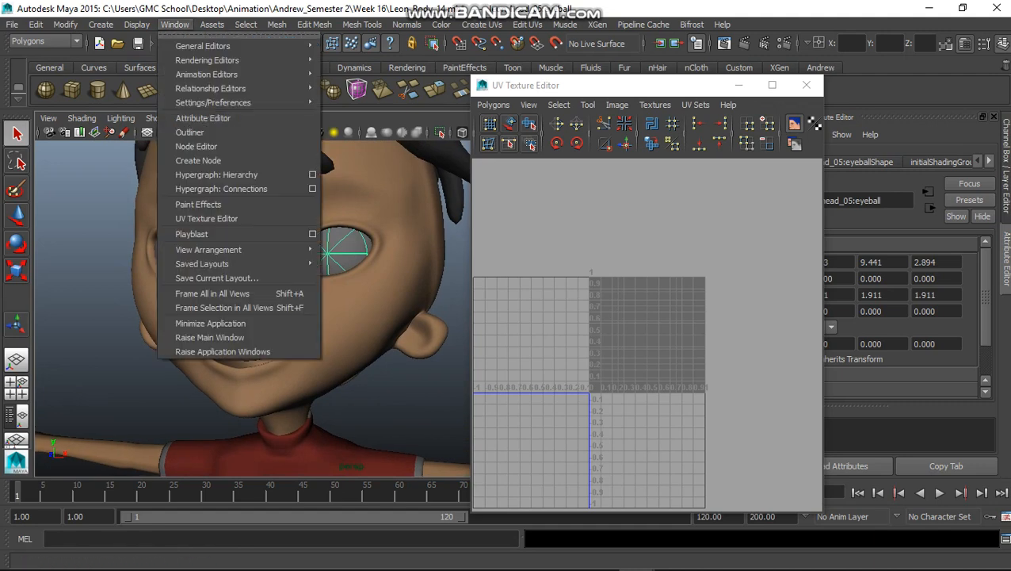
mouse_move(136, 24)
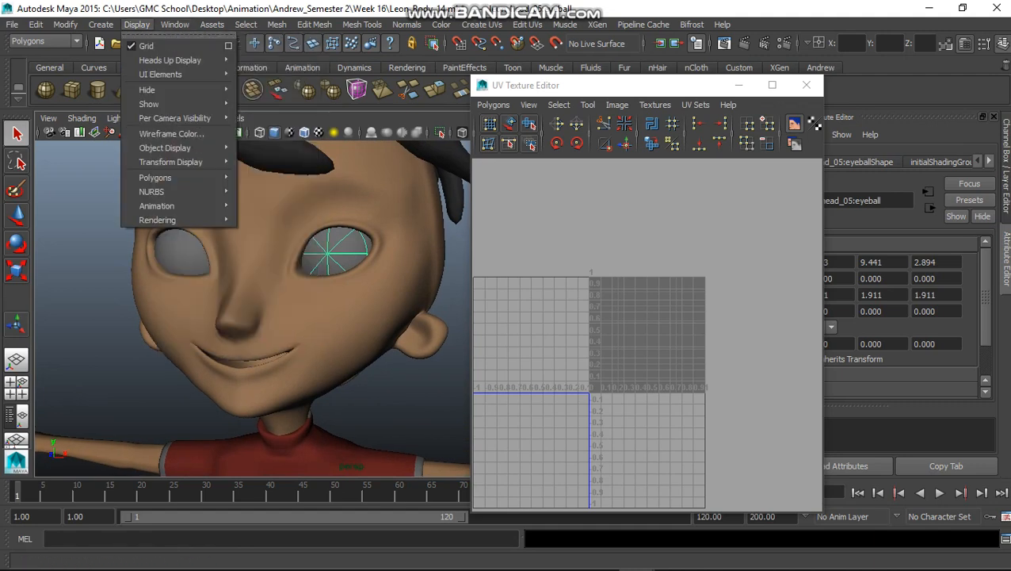
mouse_move(101, 25)
mouse_move(65, 24)
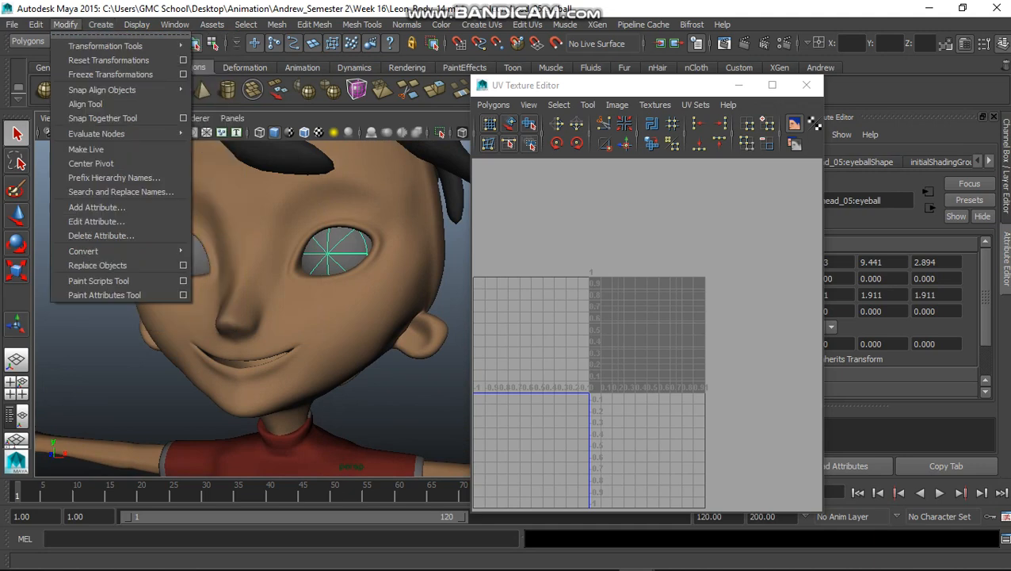
mouse_move(83, 251)
left_click(238, 257)
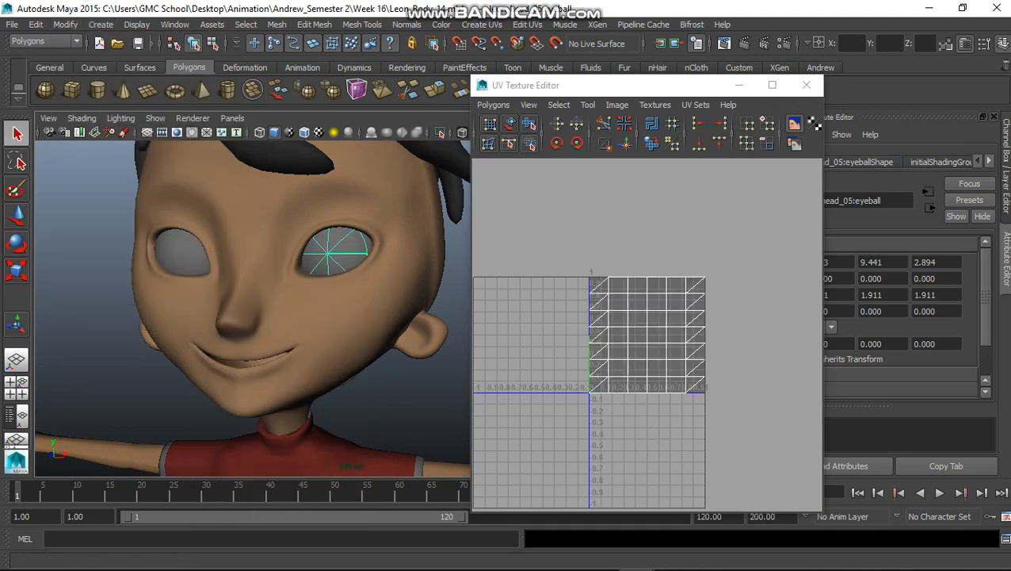
key("ctrl+z")
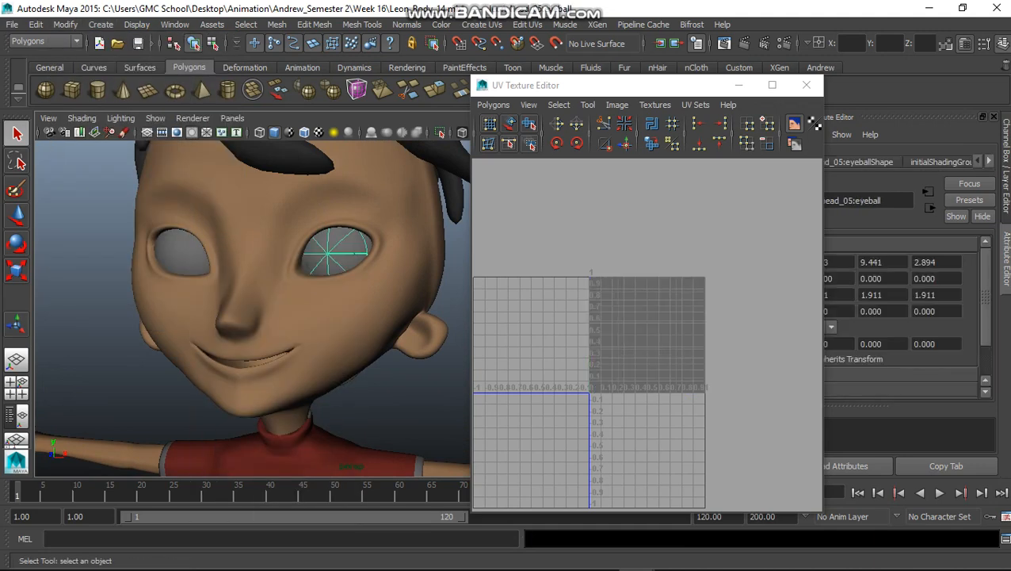
key("shift+z")
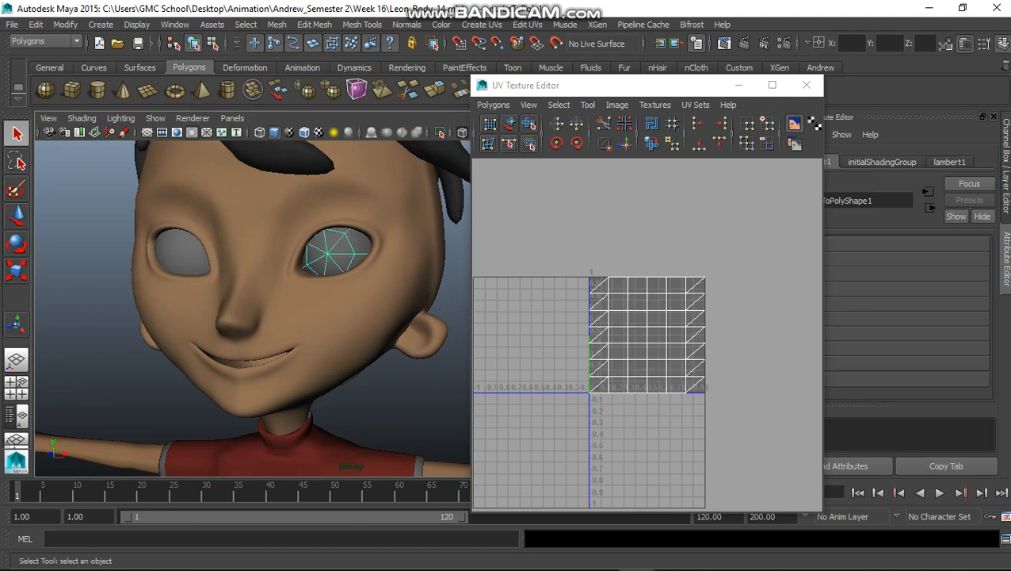
Delete the unconverted NURBS eyeball in the character's right eye socket.
left_click_drag(230, 305, 255, 306, "alt")
left_click(229, 256)
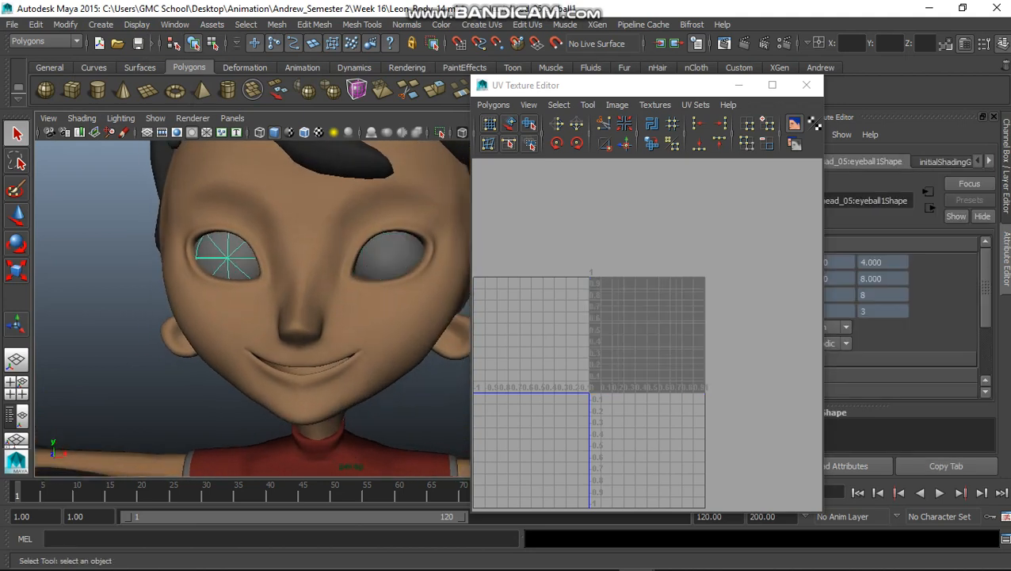
key("Delete")
Duplicate the polygon eyeball and move the copy sideways into the character's empty right eye socket.
left_click(389, 257)
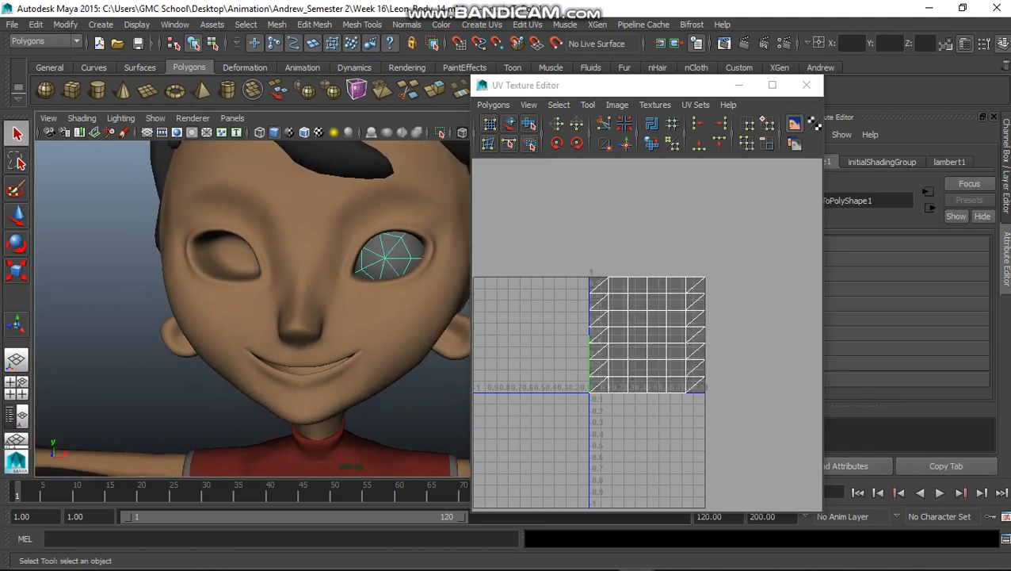
key("ctrl+d")
key("w")
left_click_drag(384, 339, 315, 339)
key("q")
left_click(111, 309)
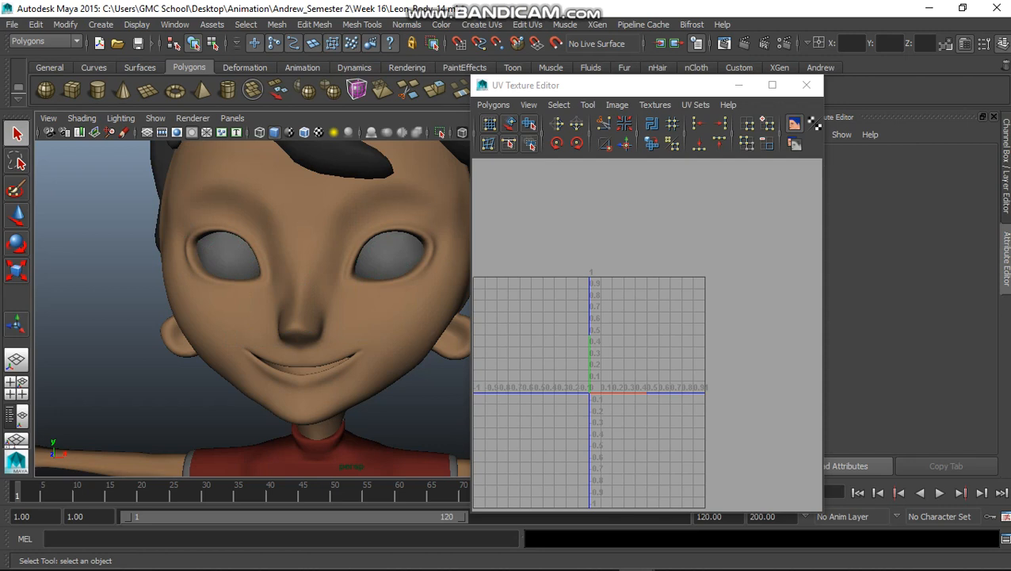
Select both polygon eyeballs and apply Smooth to their meshes.
left_click_drag(380, 278, 325, 270, "alt")
left_click(326, 256)
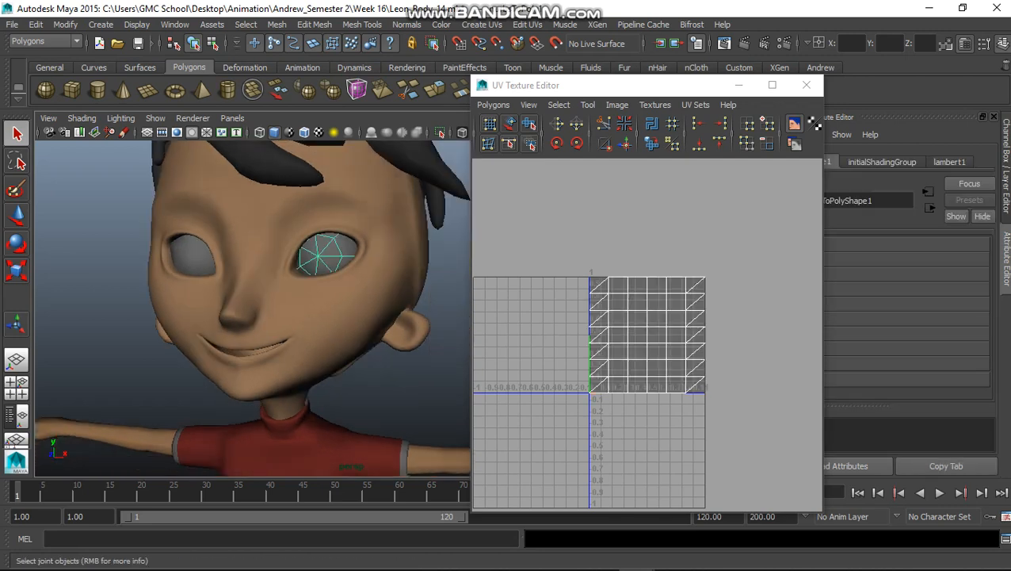
left_click(193, 256, "shift")
left_click(315, 25)
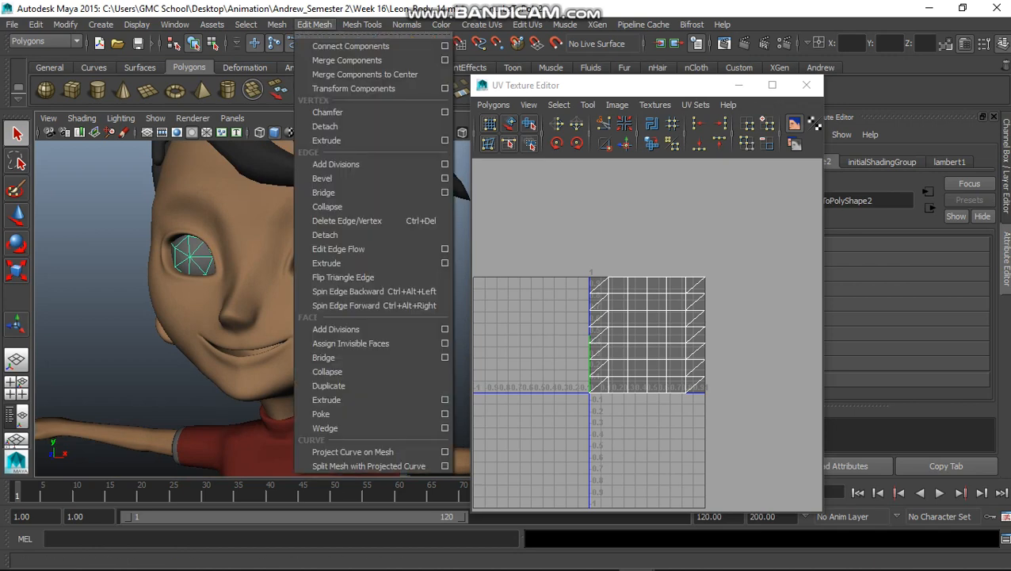
mouse_move(277, 25)
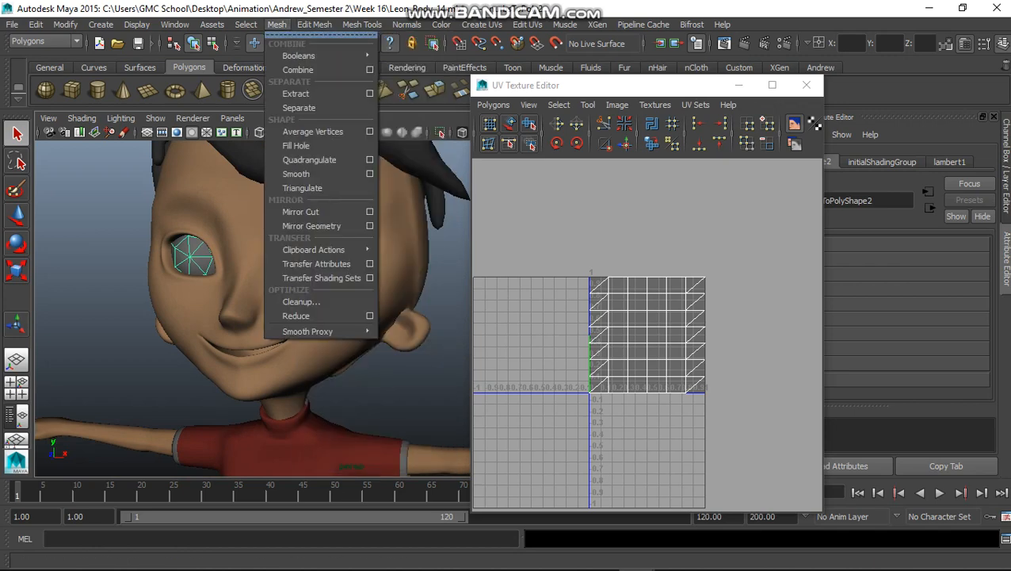
left_click(296, 174)
left_click(446, 273)
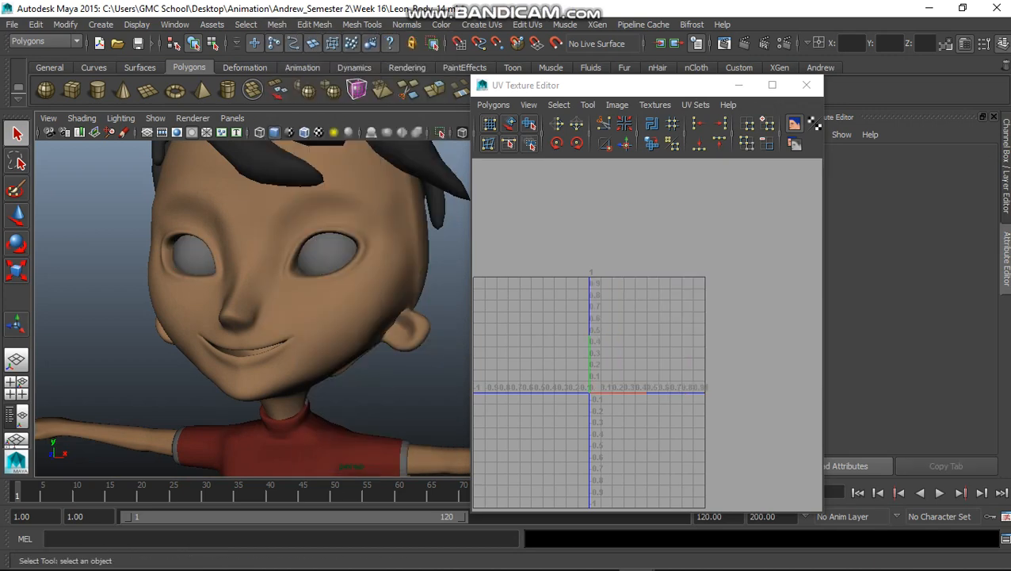
Apply planar mapping to the smoothed eyeball in the character's left eye socket.
left_click(328, 253)
left_click(527, 25)
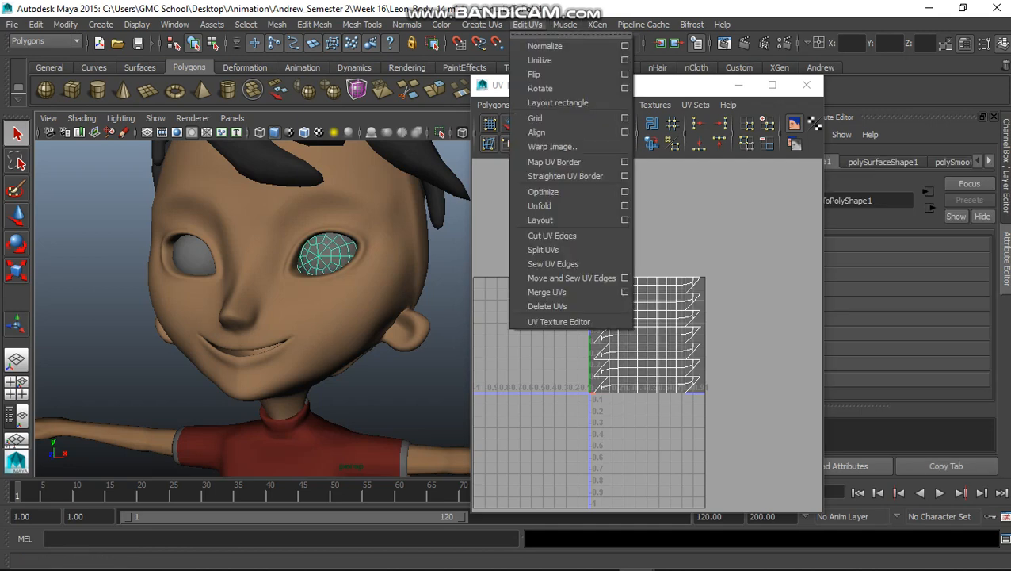
mouse_move(482, 24)
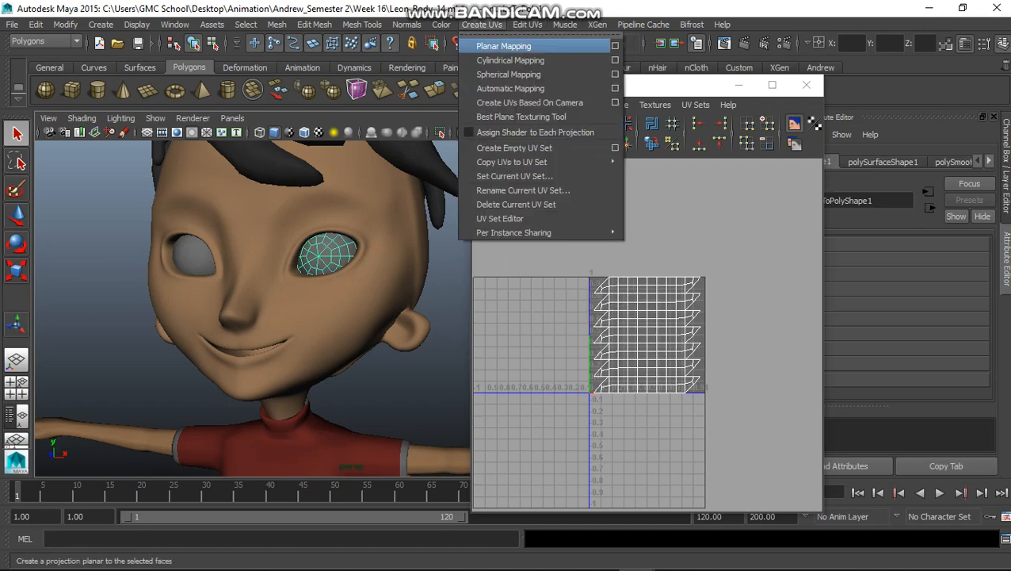
left_click(504, 46)
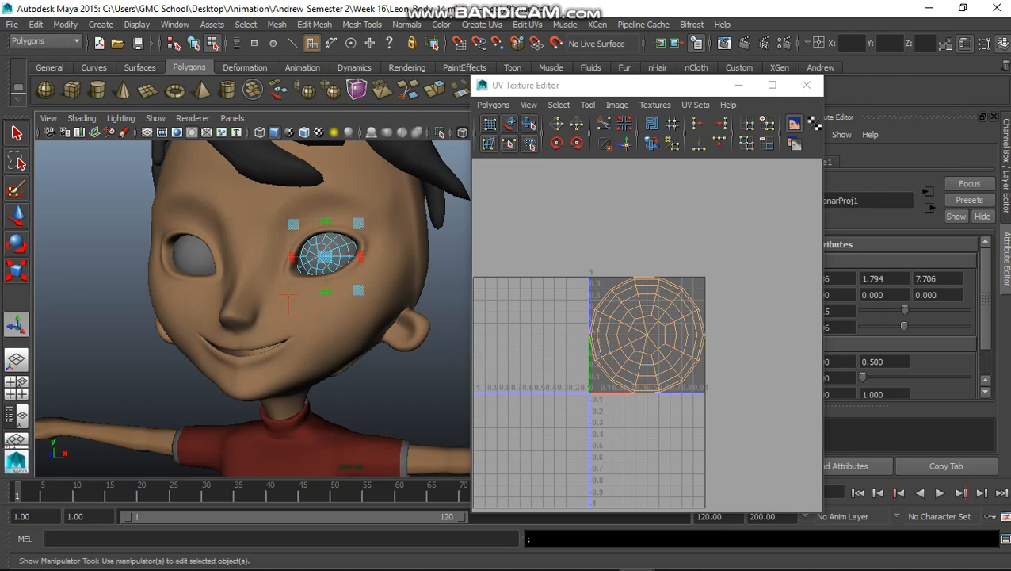
scroll(313, 238, "up", 3)
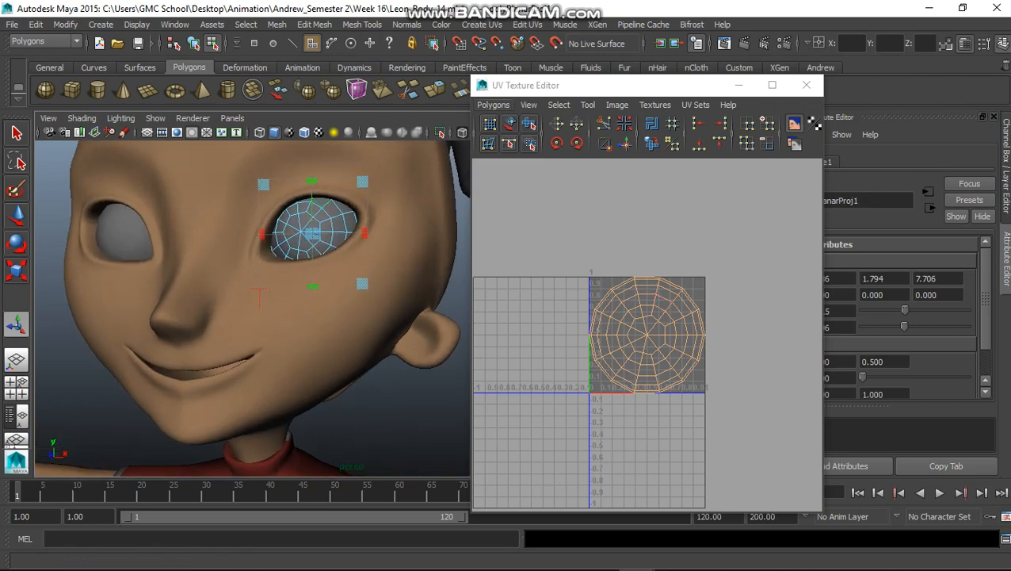
Start a UV snapshot of the eyeball and browse to the Texture Mata folder inside Week 16 for saving it.
left_click(494, 105)
left_click(519, 547)
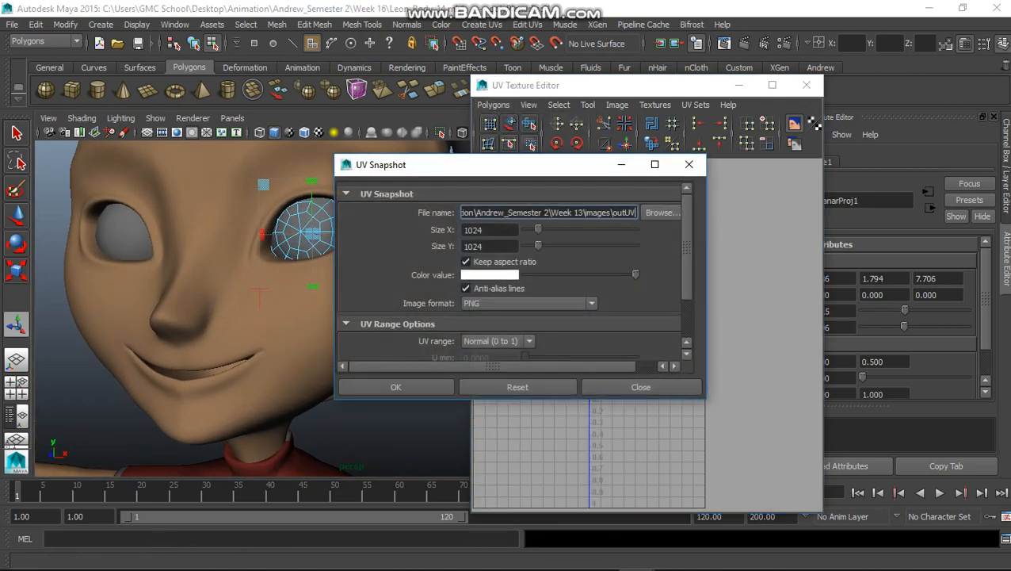
left_click(662, 213)
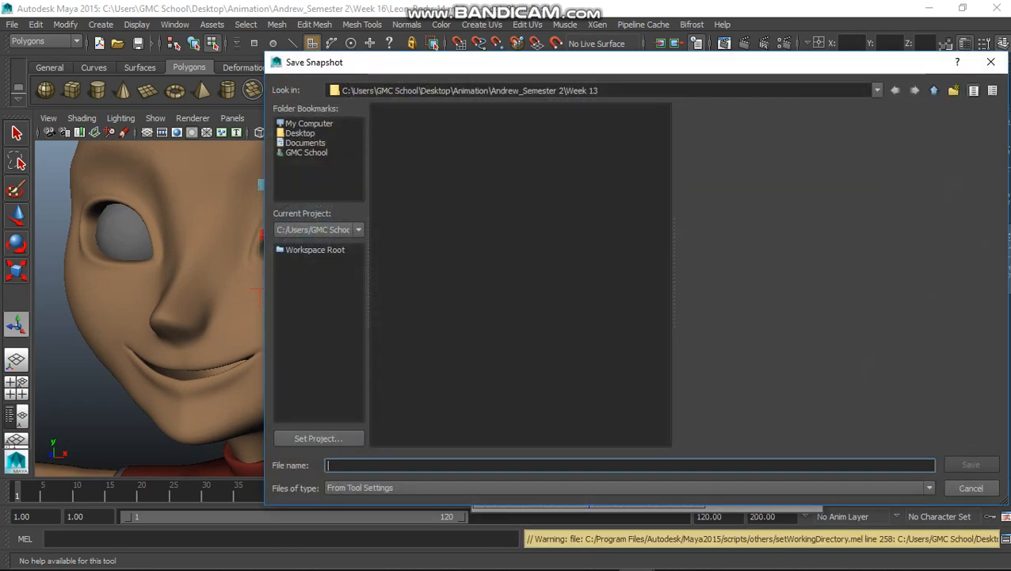
left_click_drag(611, 77, 537, 82)
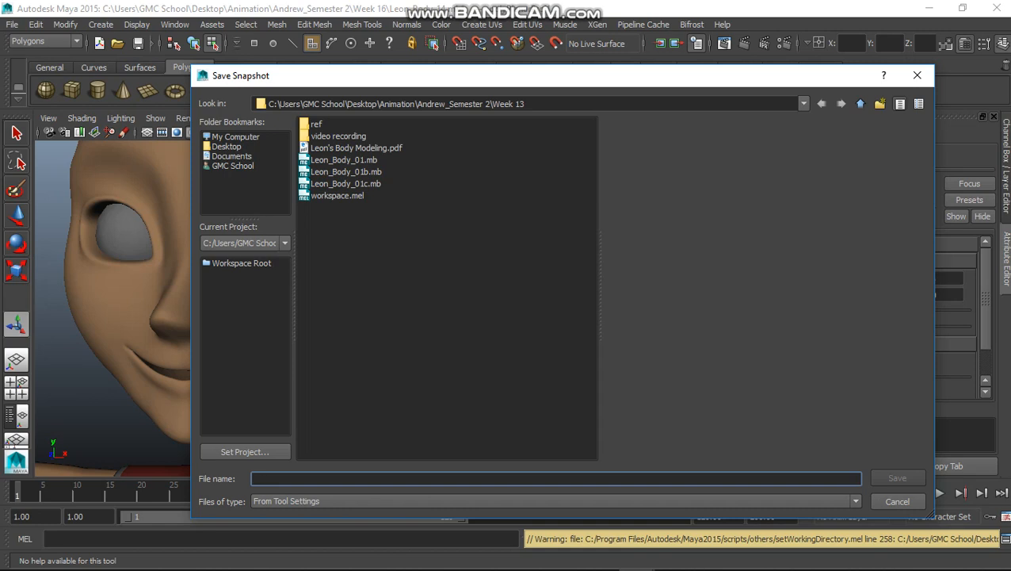
left_click(861, 103)
double_click(327, 302)
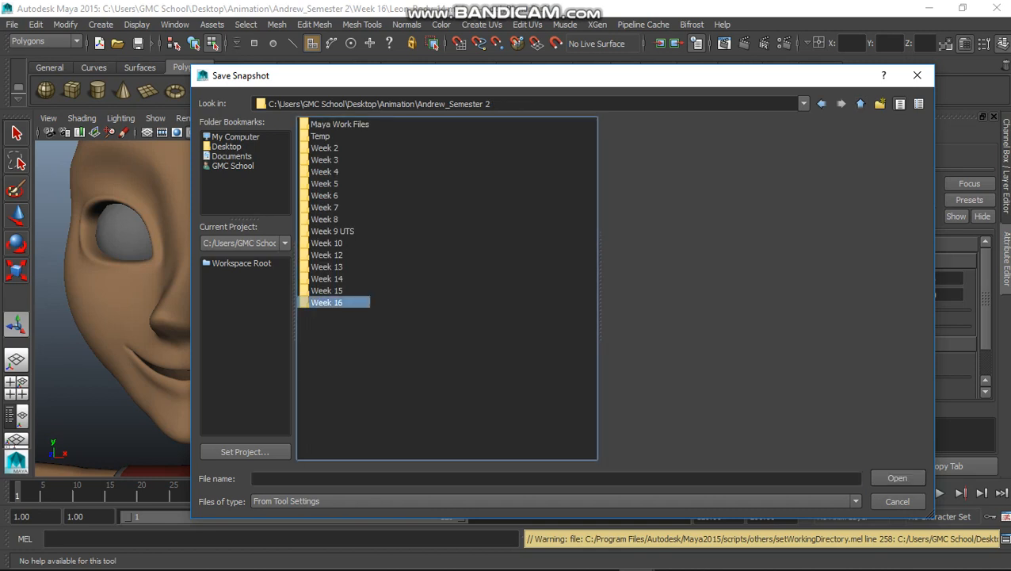
double_click(333, 123)
Name the snapshot UV_Mata, export it as a 1024 x 1024 PNG, and close the UV Texture Editor.
left_click(317, 479)
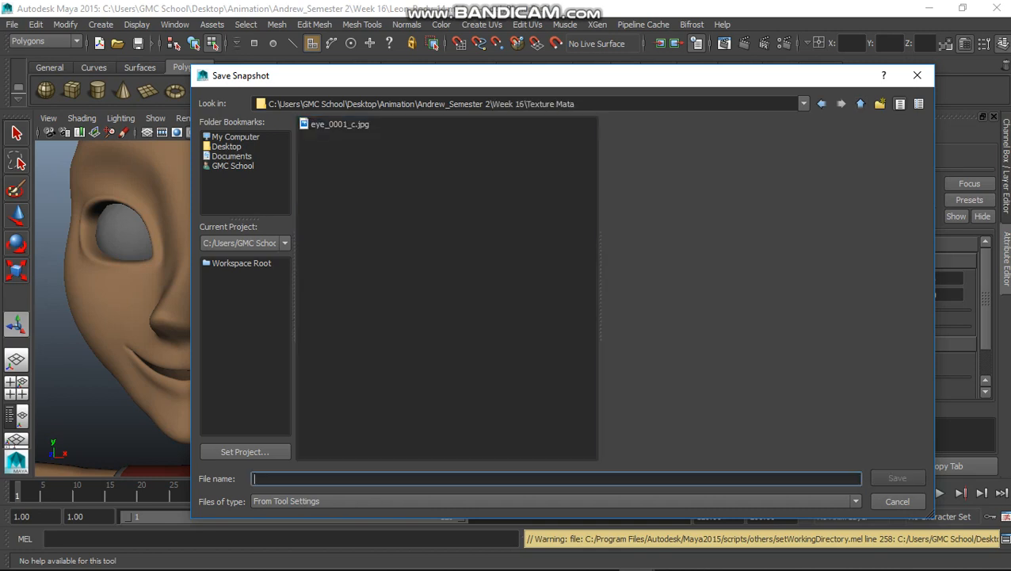
type("UV")
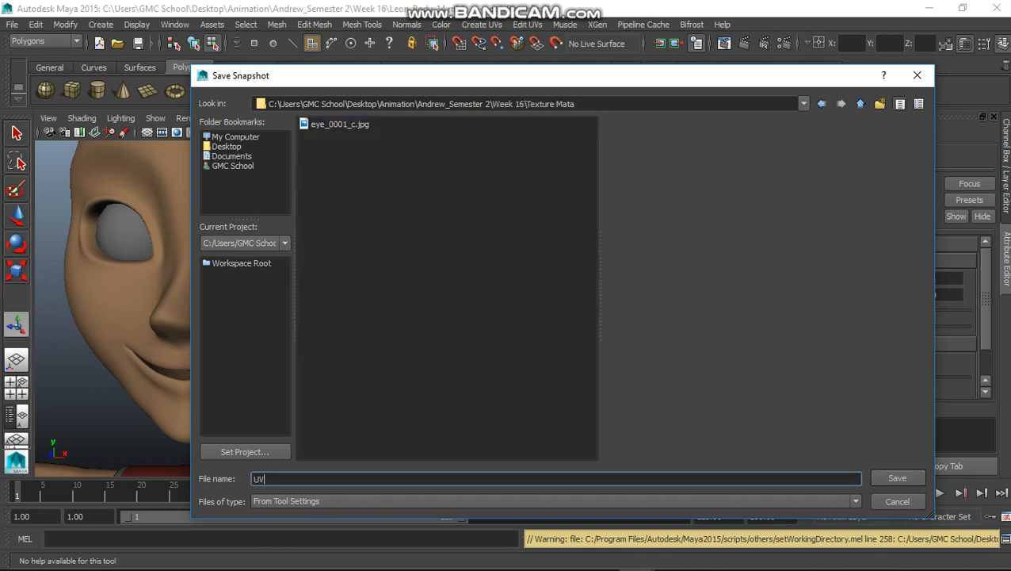
type("_Mata")
left_click(884, 473)
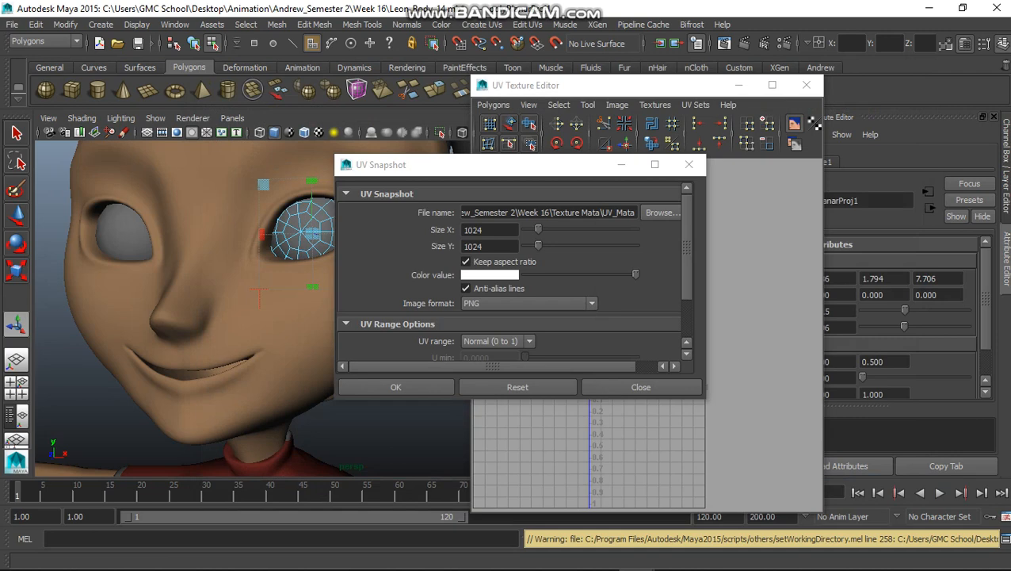
left_click(395, 387)
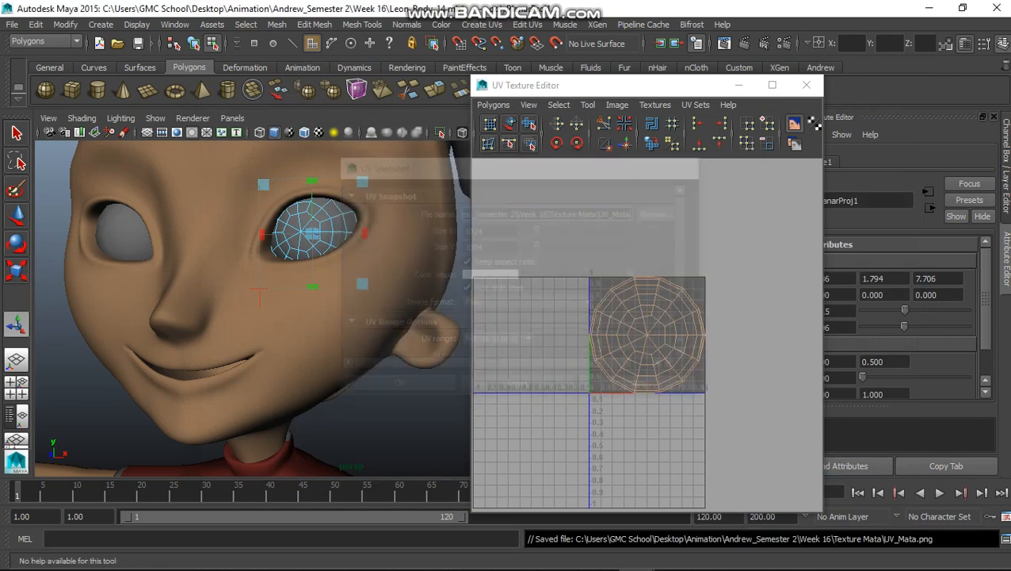
left_click(807, 85)
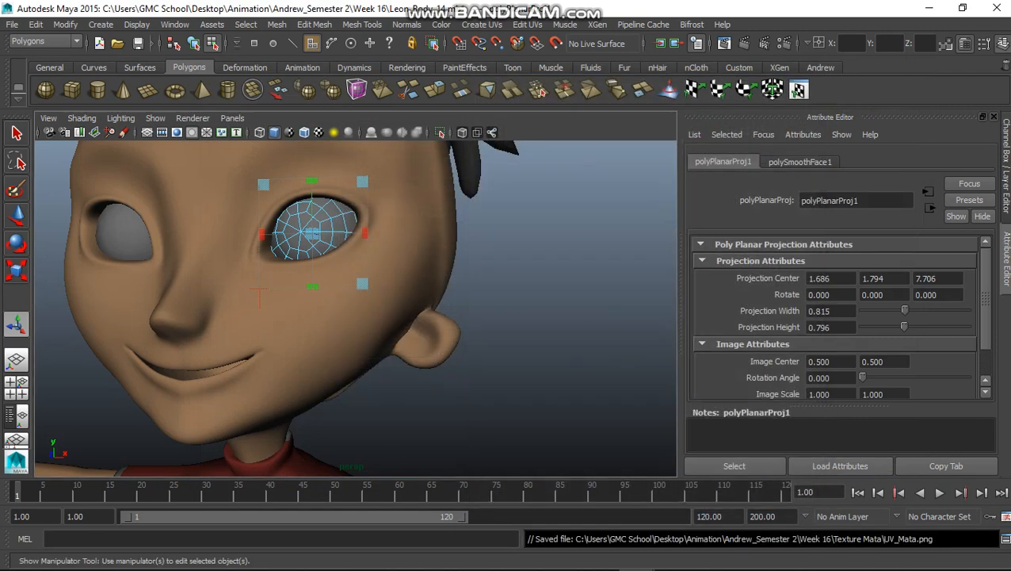
Show the Channel Box in place of the Attribute Editor and switch to Photoshop.
key("ctrl+a")
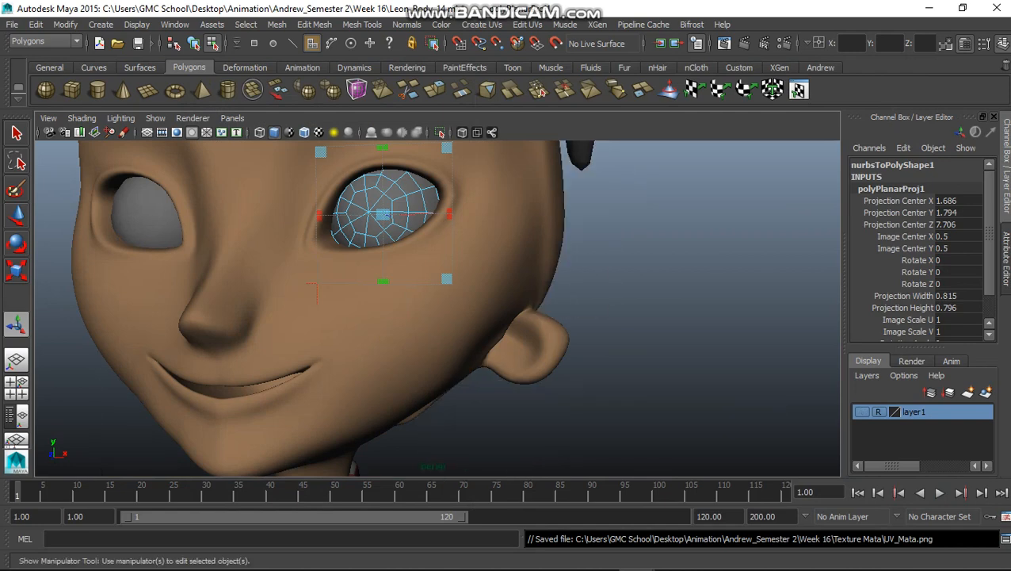
scroll(438, 308, "down", 2)
mouse_move(382, 566)
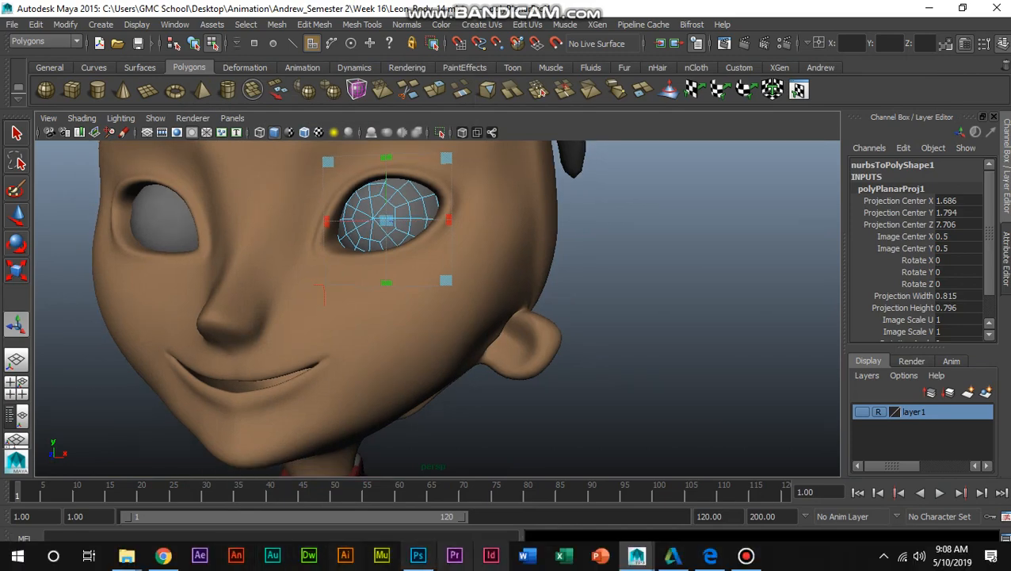
left_click(711, 557)
left_click(710, 556)
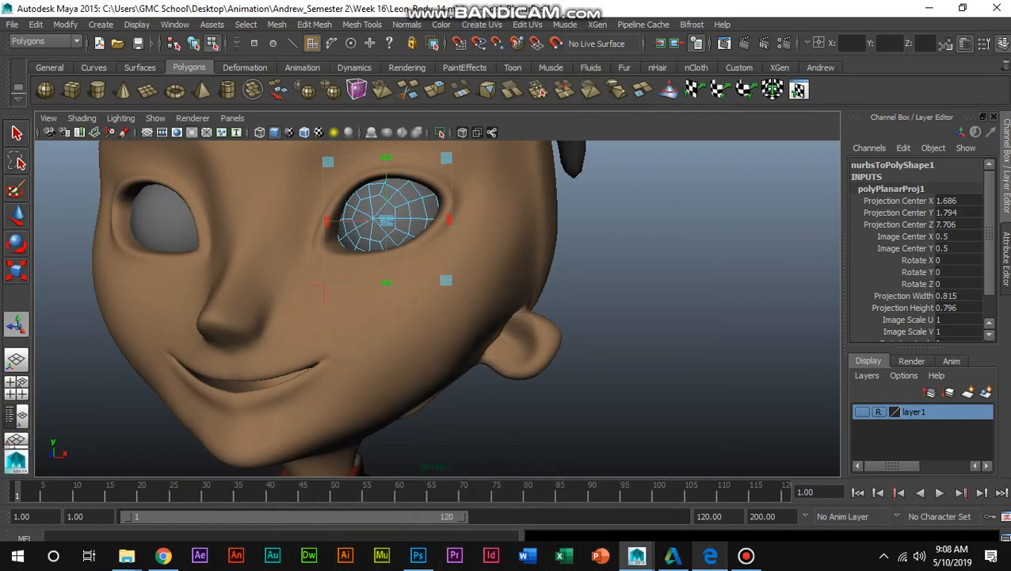
left_click(417, 555)
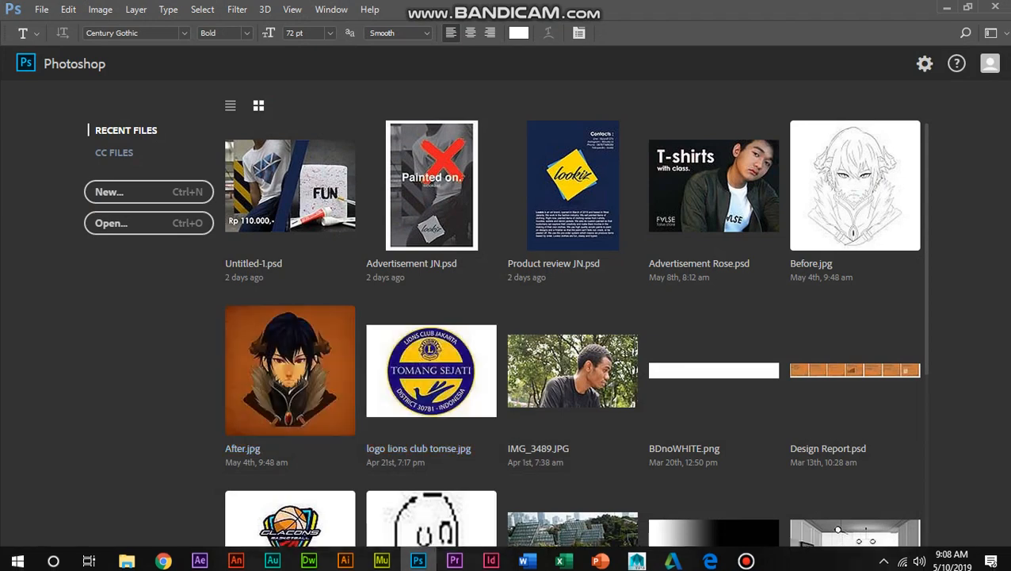
Open UV_Mata.png from the Texture Mata folder inside Week 16.
left_click(148, 223)
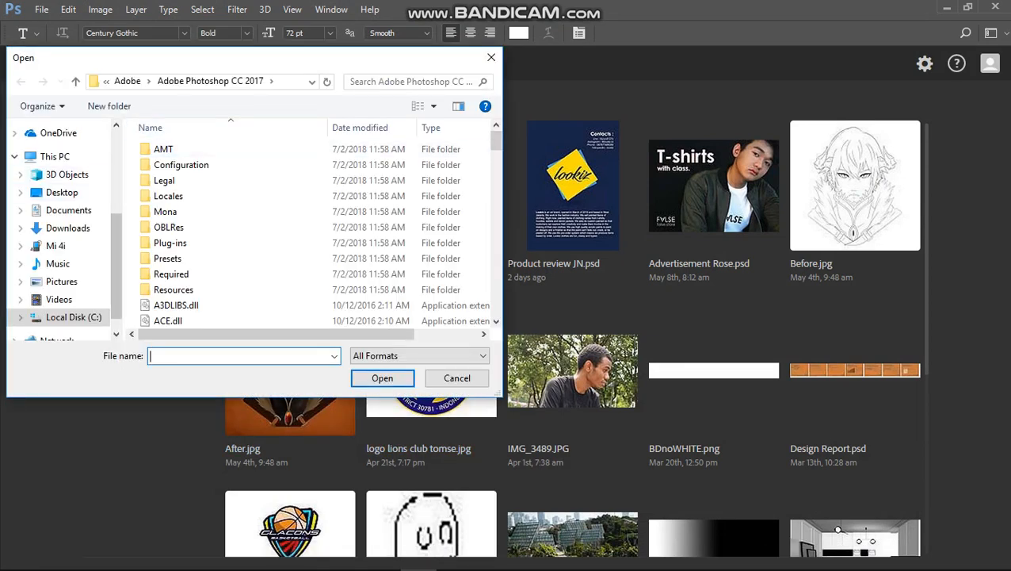
left_click_drag(116, 240, 116, 155)
left_click(62, 156)
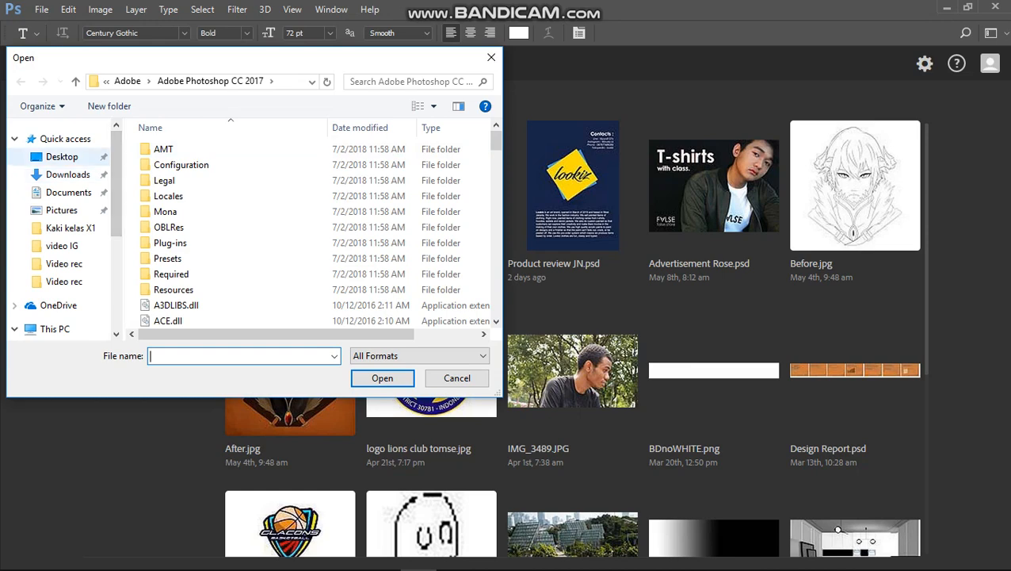
double_click(352, 166)
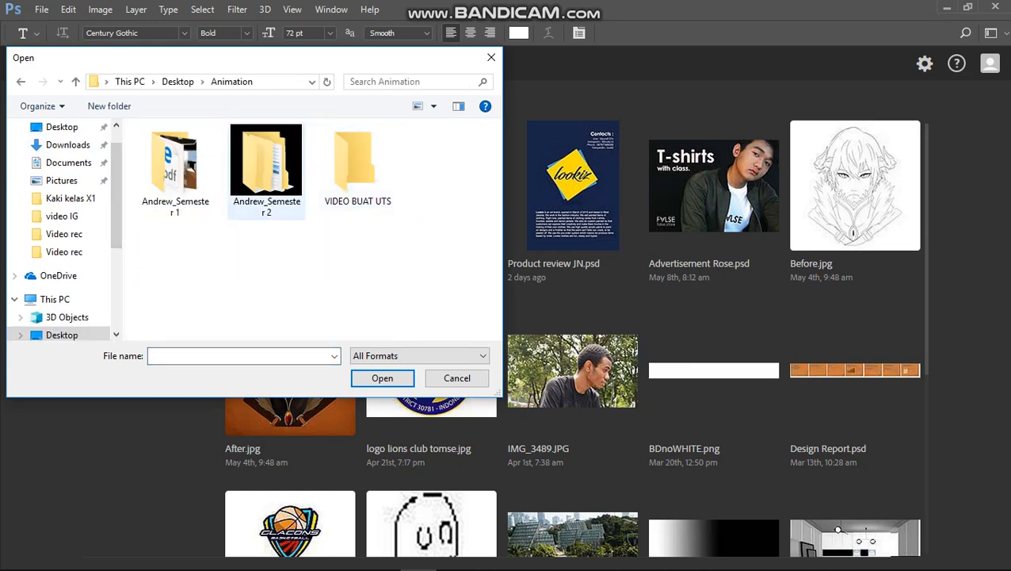
double_click(267, 169)
scroll(253, 273, "down", 2)
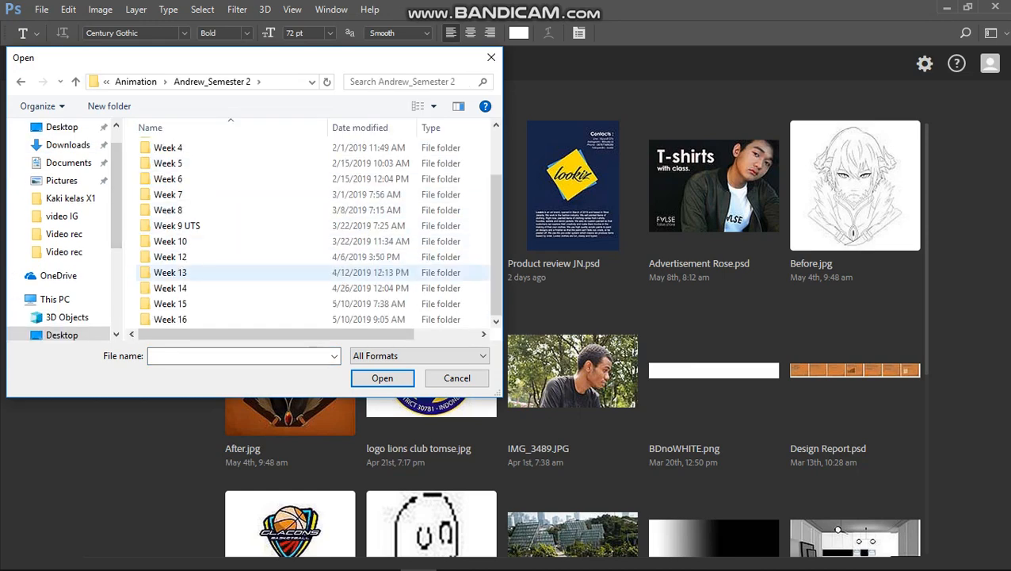
double_click(245, 318)
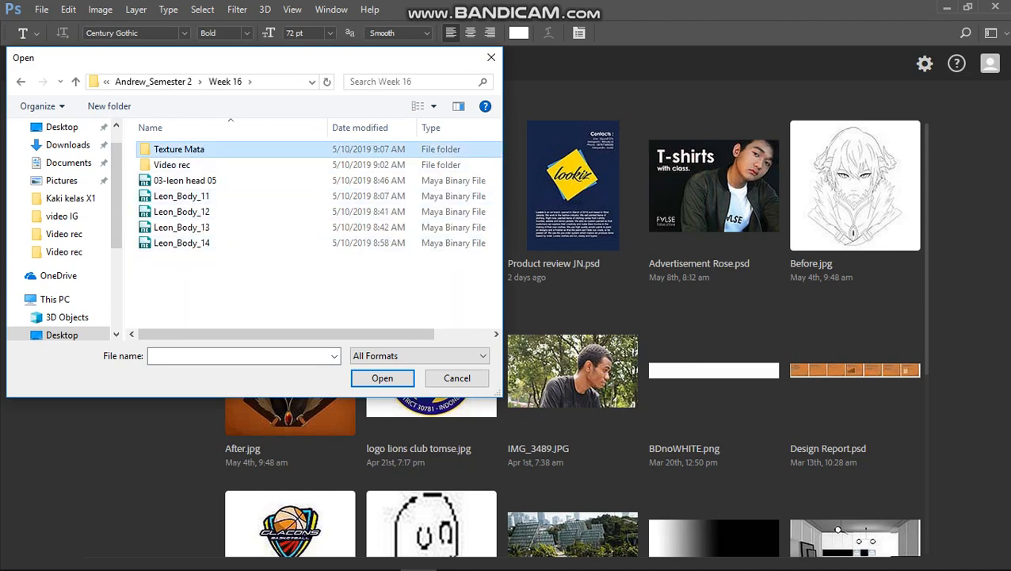
double_click(179, 149)
left_click(266, 166)
left_click(491, 57)
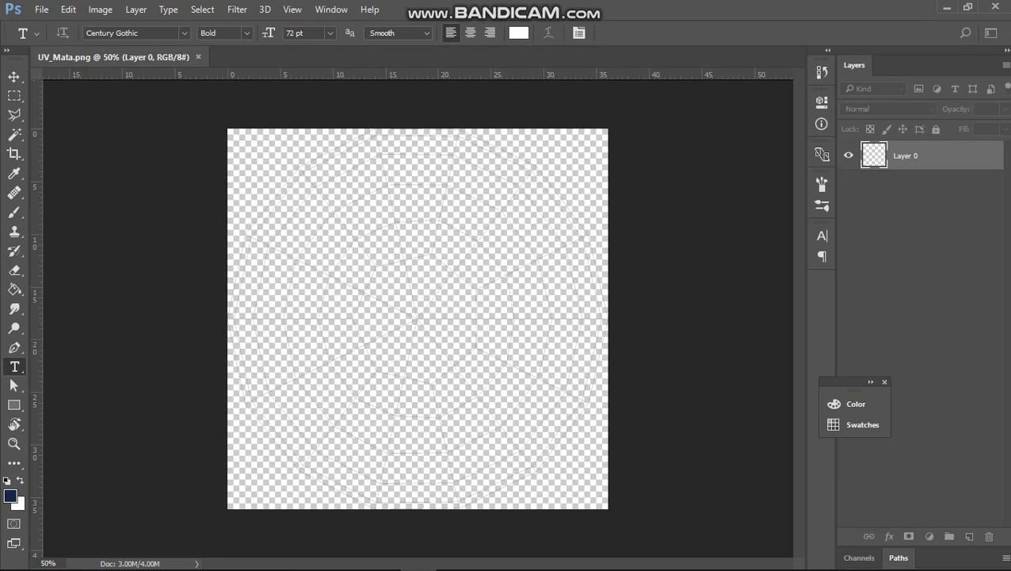
Add a new layer beneath the UV wireframe layer and fill it with black.
left_click(969, 536)
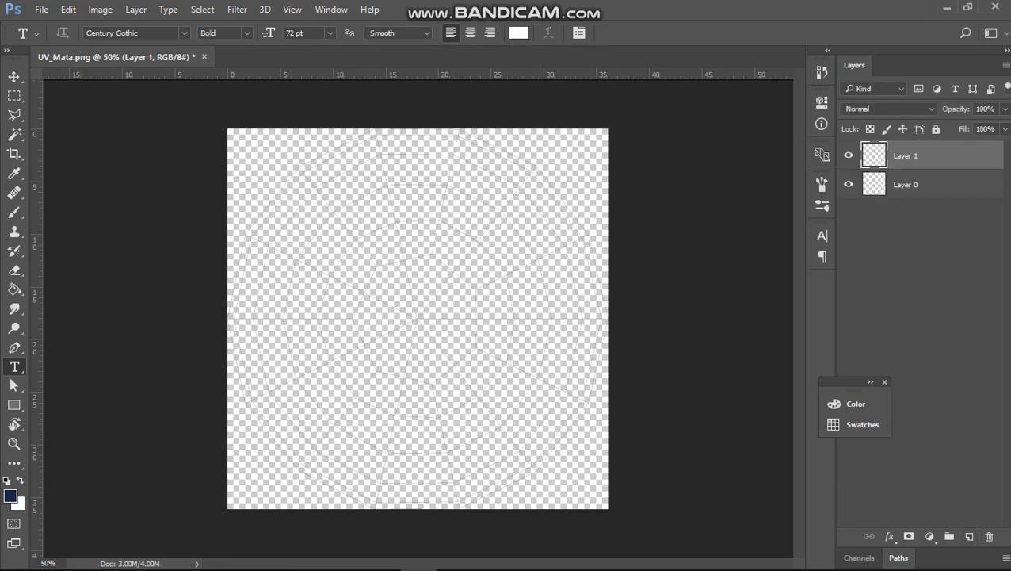
left_click_drag(920, 156, 920, 197)
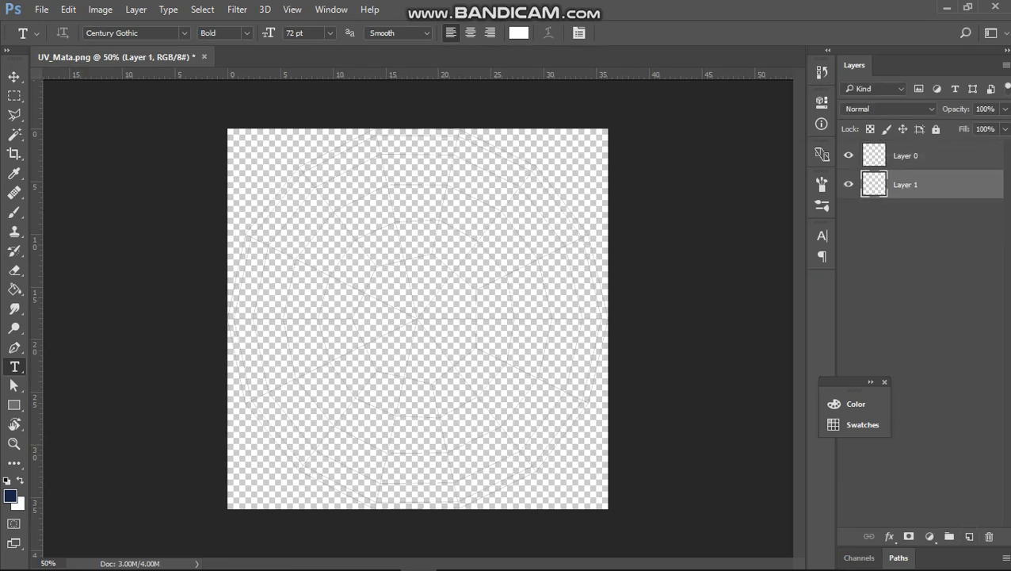
key("d")
key("alt+BackSpace")
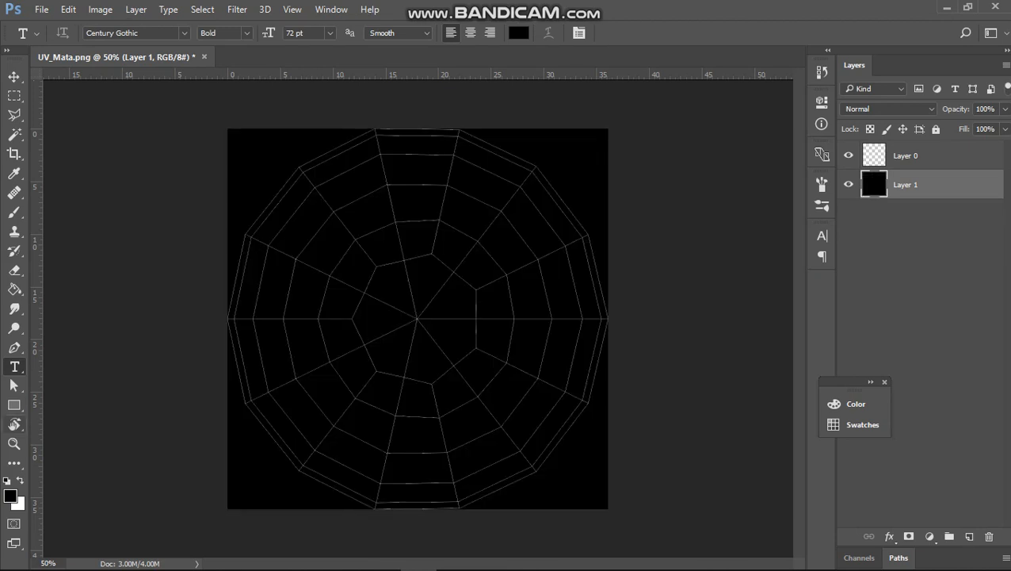
Open eye_0001_c.jpg, copy the eye picture into the UV_Mata document with the Move tool, and close the source image.
key("z")
key("ctrl+minus")
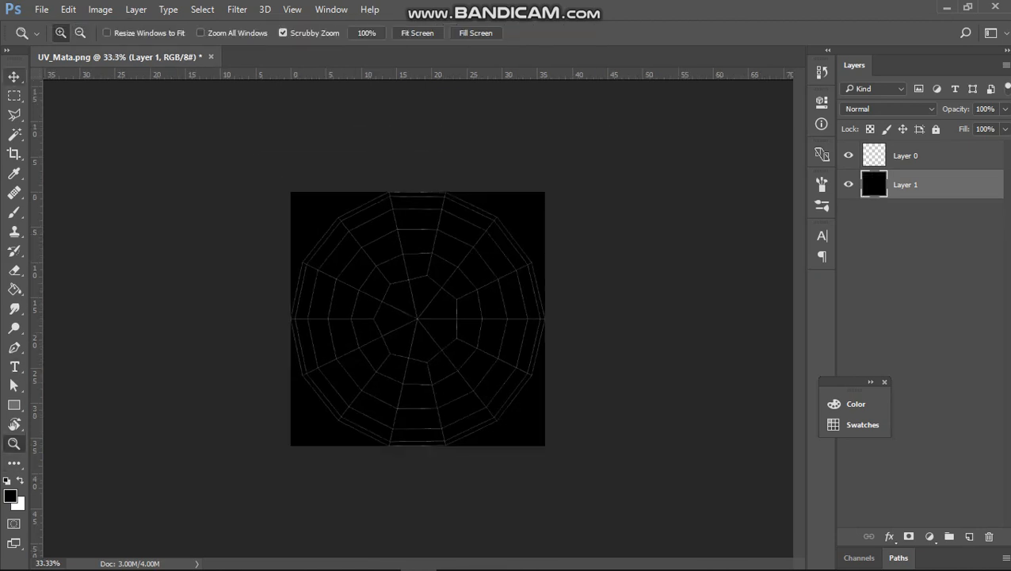
key("v")
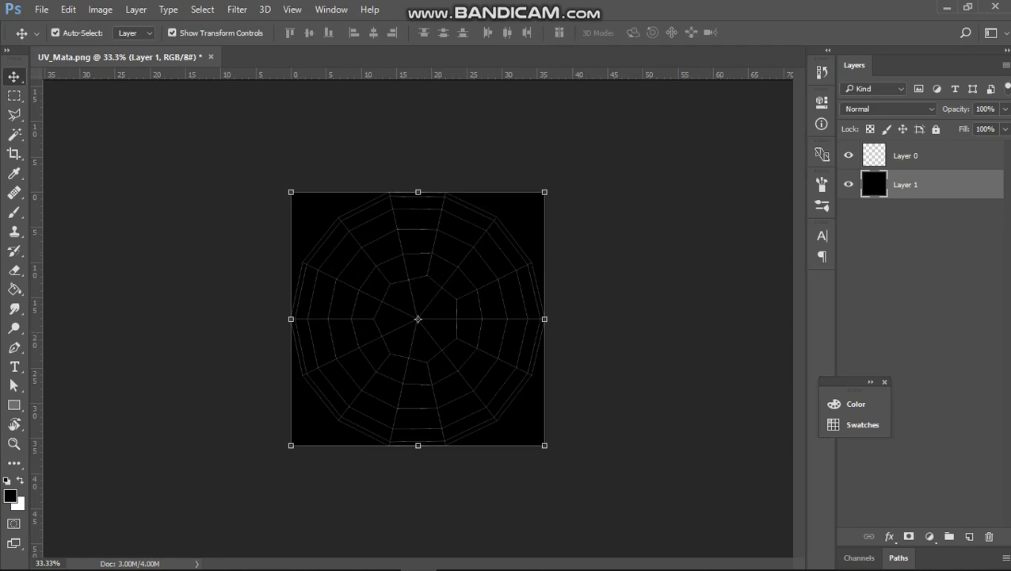
left_click(42, 9)
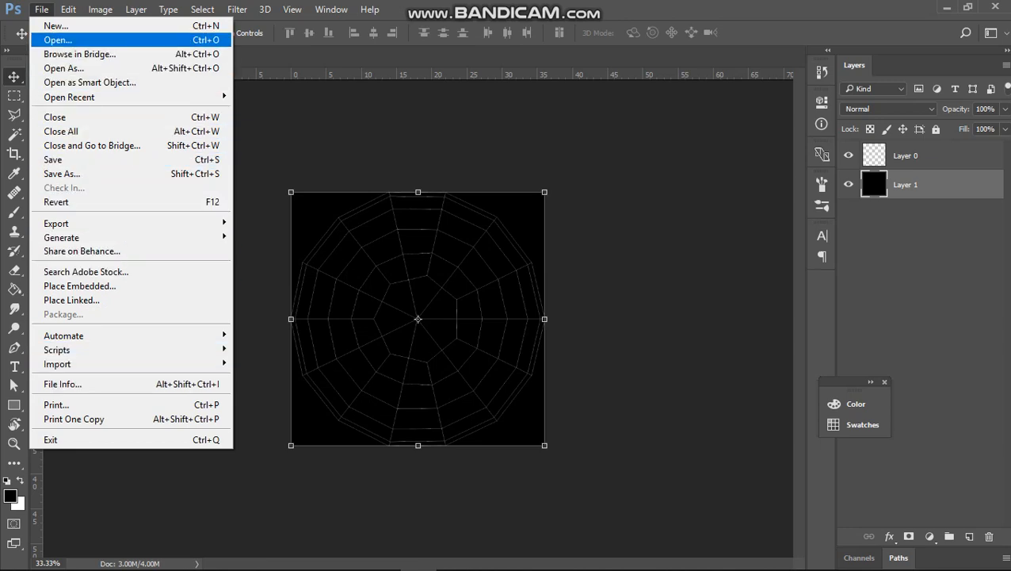
left_click(57, 40)
double_click(174, 113)
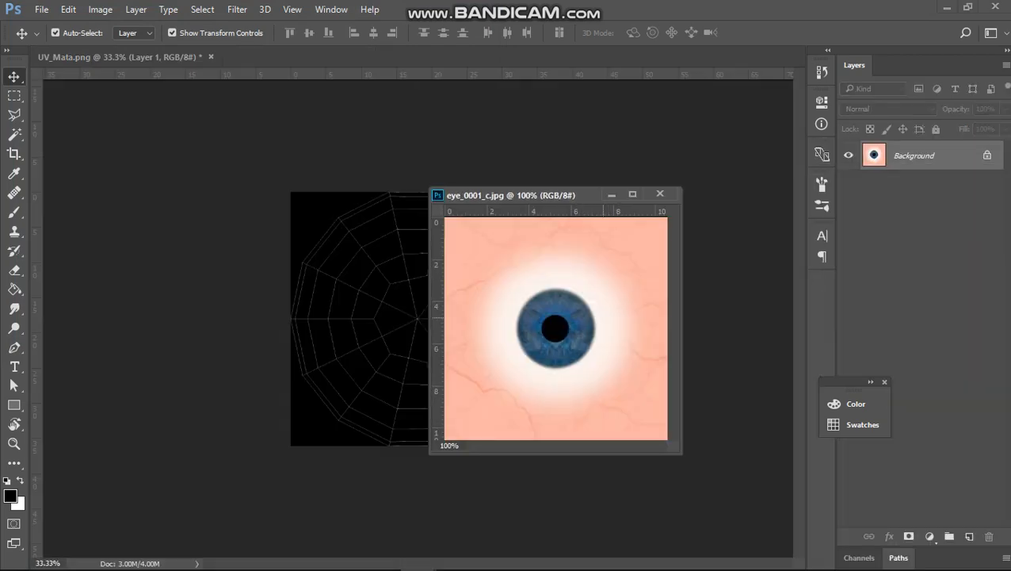
left_click_drag(485, 270, 375, 297)
left_click(659, 193)
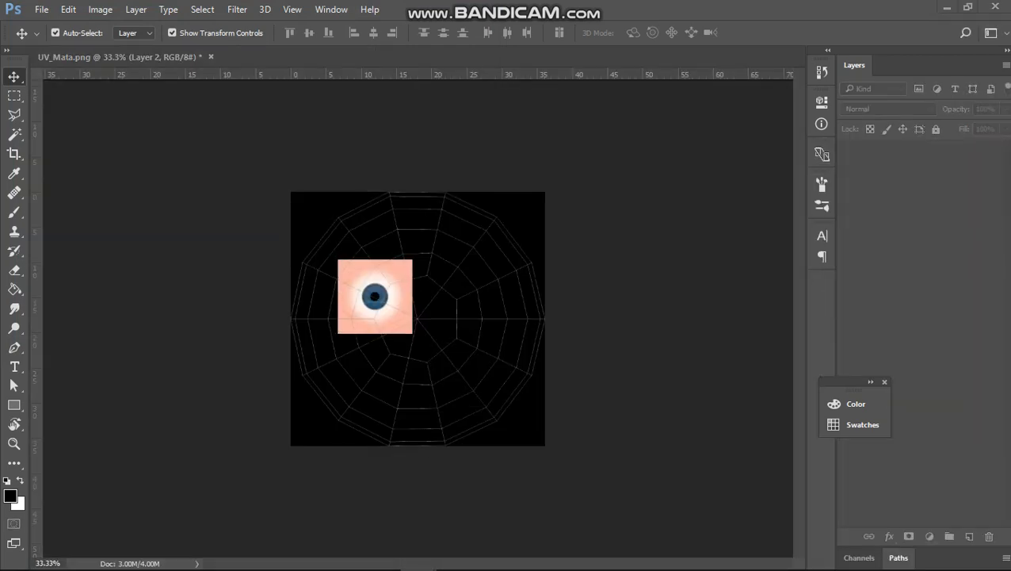
Scale the eye picture to about 444% so it covers the canvas, and centre its pupil on the UV wireframe.
key("ctrl+t")
mouse_move(408, 310)
left_mouse_down("shift")
mouse_move(475, 207)
mouse_move(420, 206)
mouse_move(432, 281)
mouse_move(409, 311)
left_mouse_up("shift")
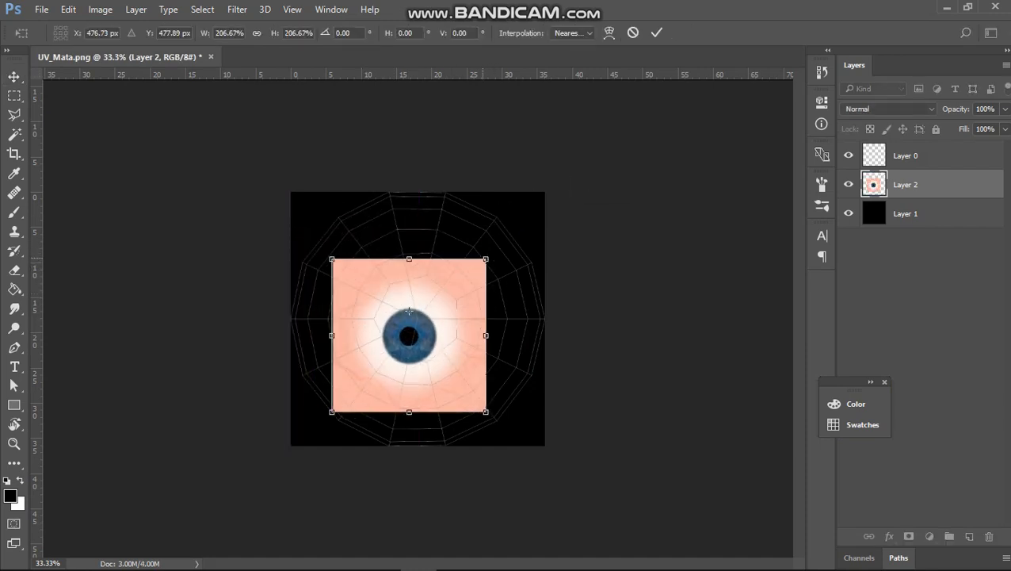
left_click_drag(485, 258, 578, 208, "alt+shift")
left_click_drag(486, 288, 493, 242)
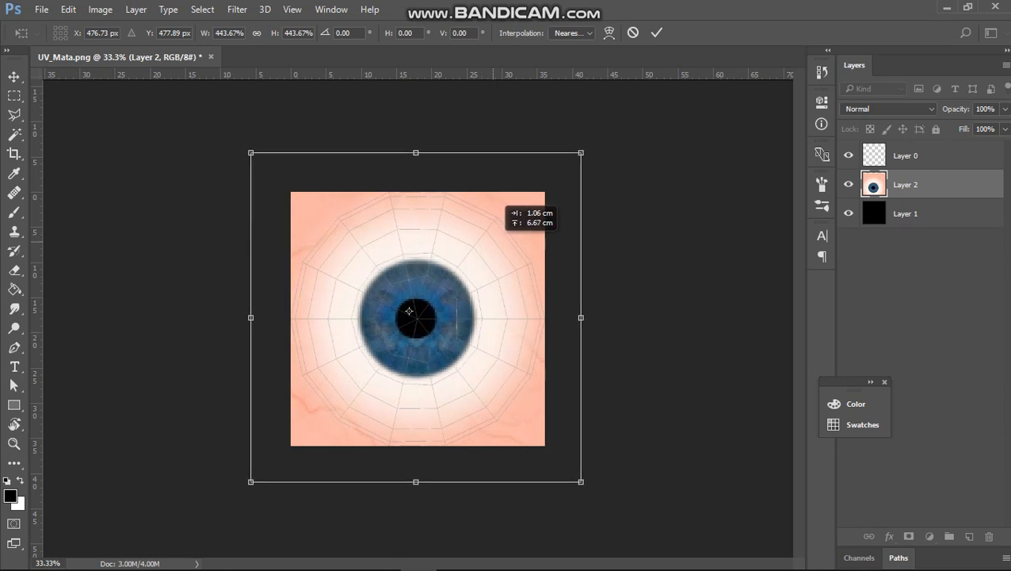
left_click_drag(409, 311, 417, 317)
key("Return")
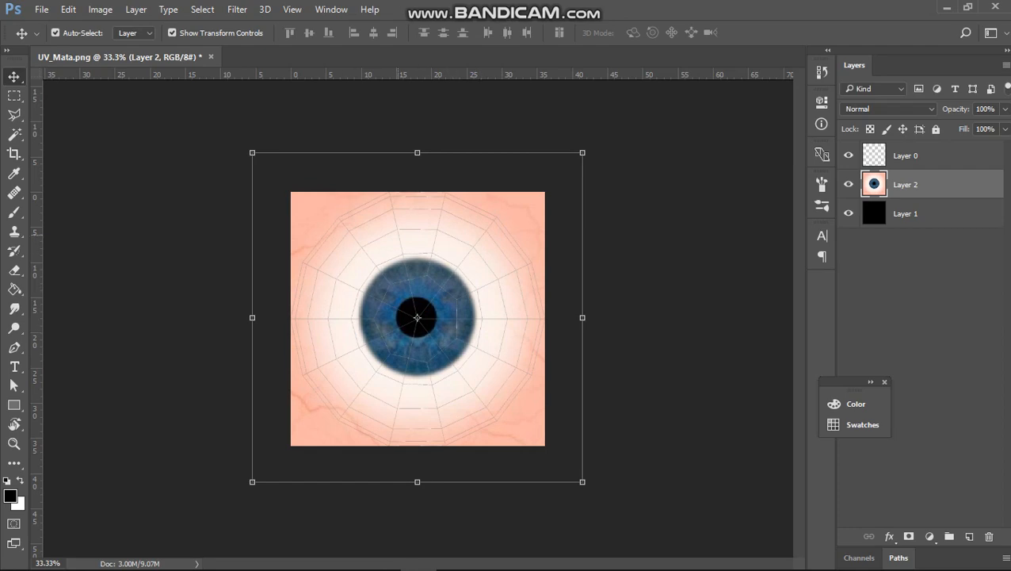
left_click(42, 9)
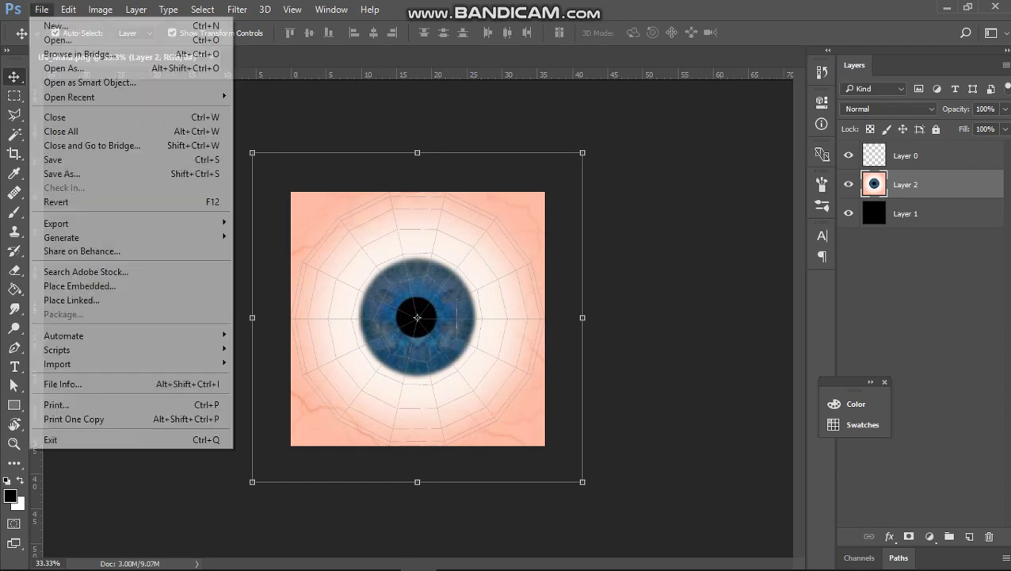
left_click(55, 173)
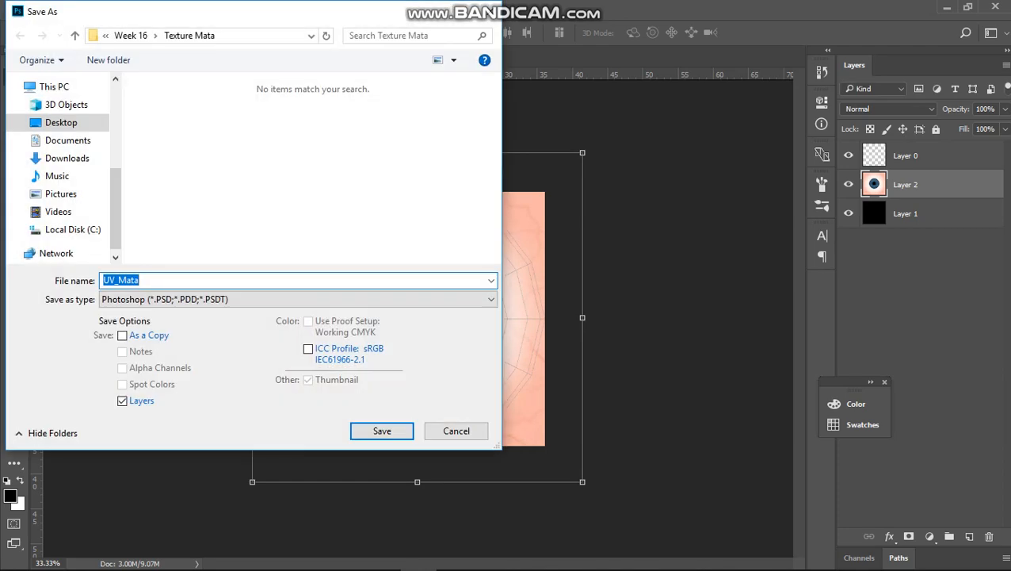
left_click(456, 430)
Hide the UV wireframe layer and save the image as a JPEG named texture_mata_applied in the Texture Mata folder.
left_click(849, 156)
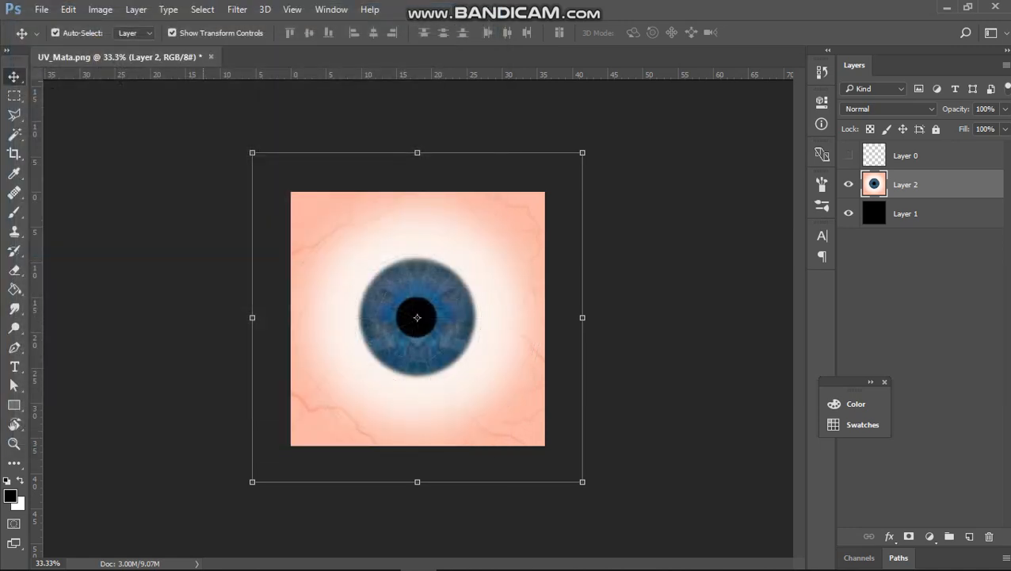
left_click(41, 9)
left_click(56, 172)
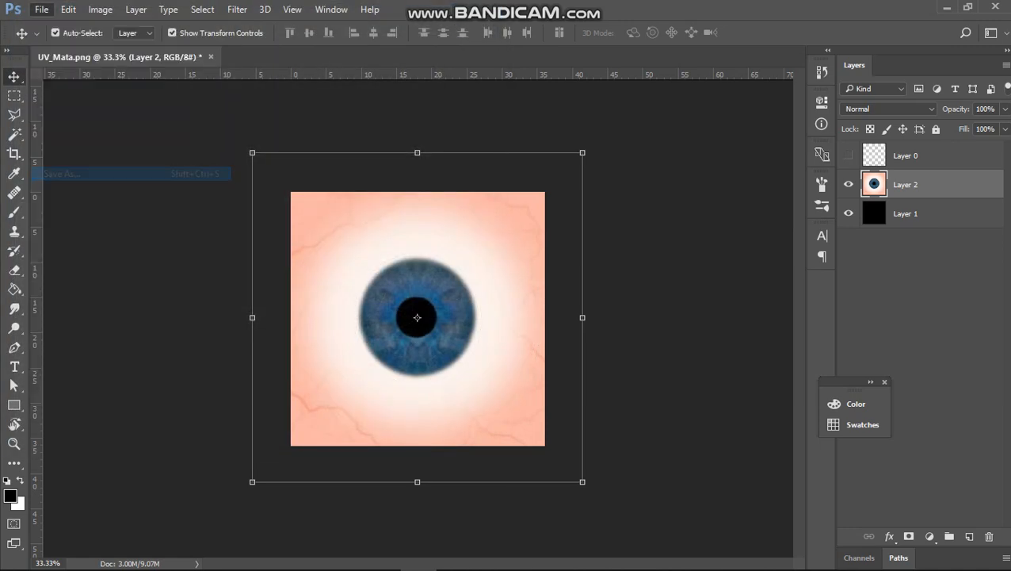
left_click(285, 300)
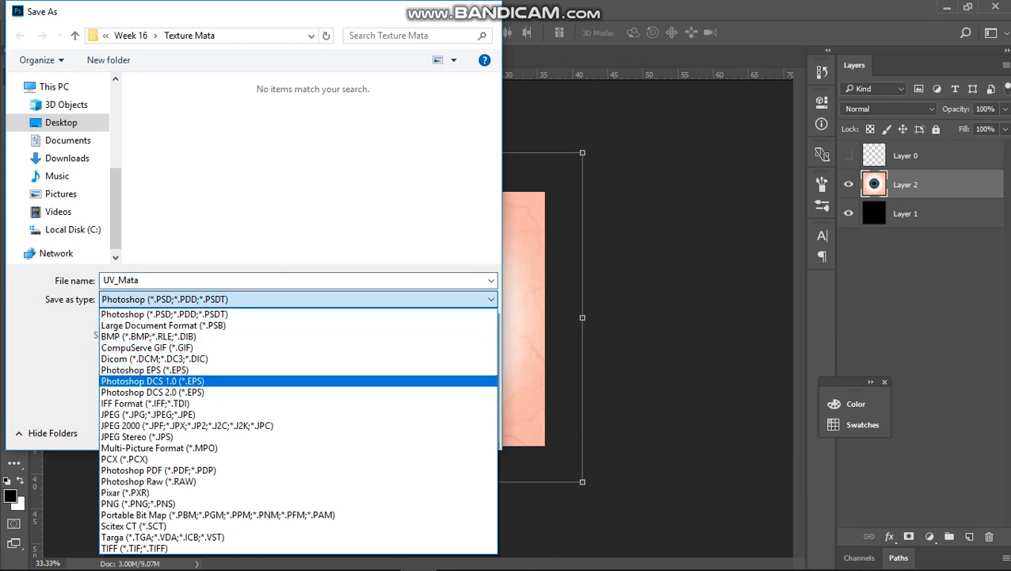
left_click(238, 413)
left_click(182, 281)
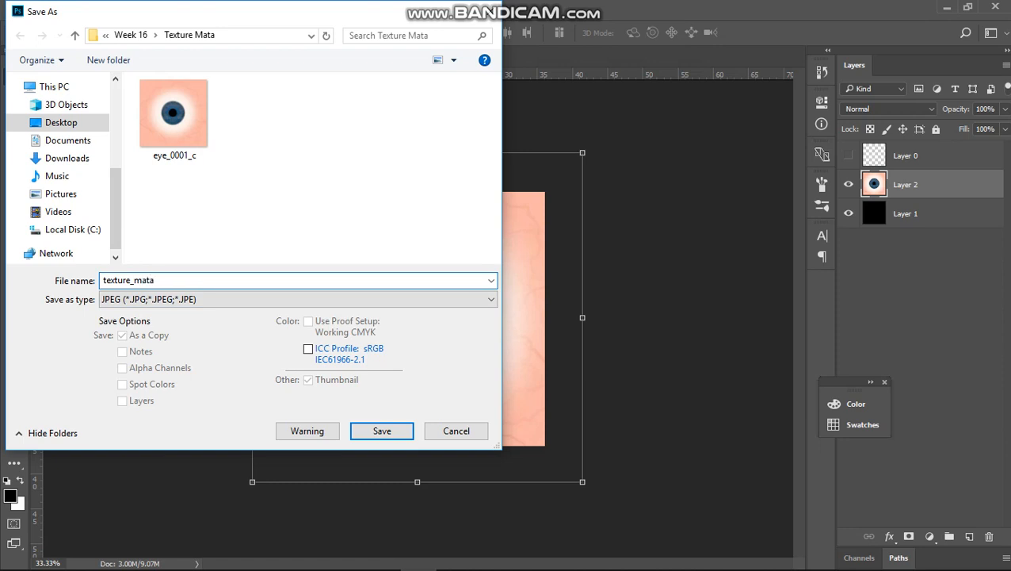
type("texture_mata_applied")
key("Return")
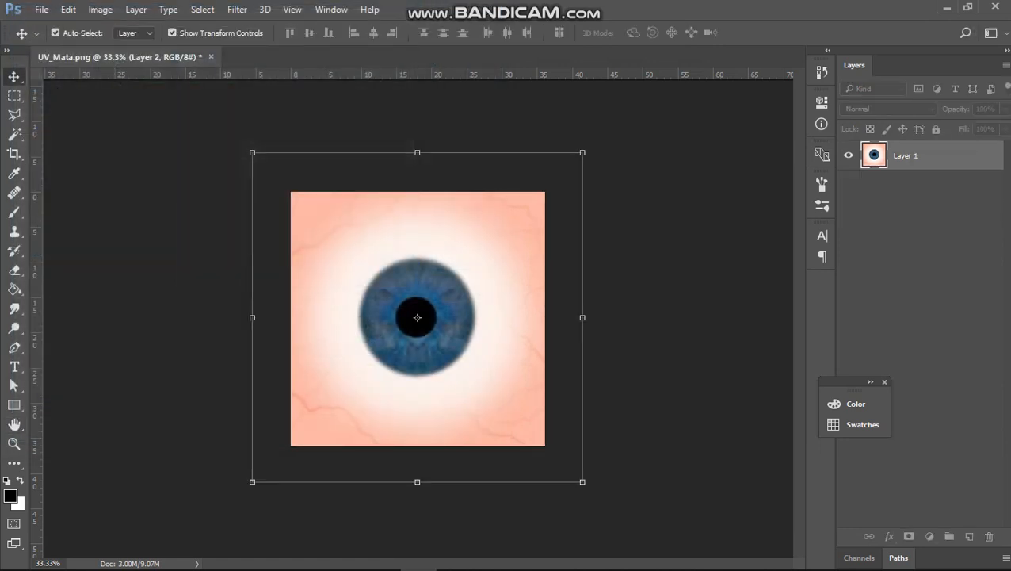
Switch to the Maya scene showing the character's face.
left_click(710, 555)
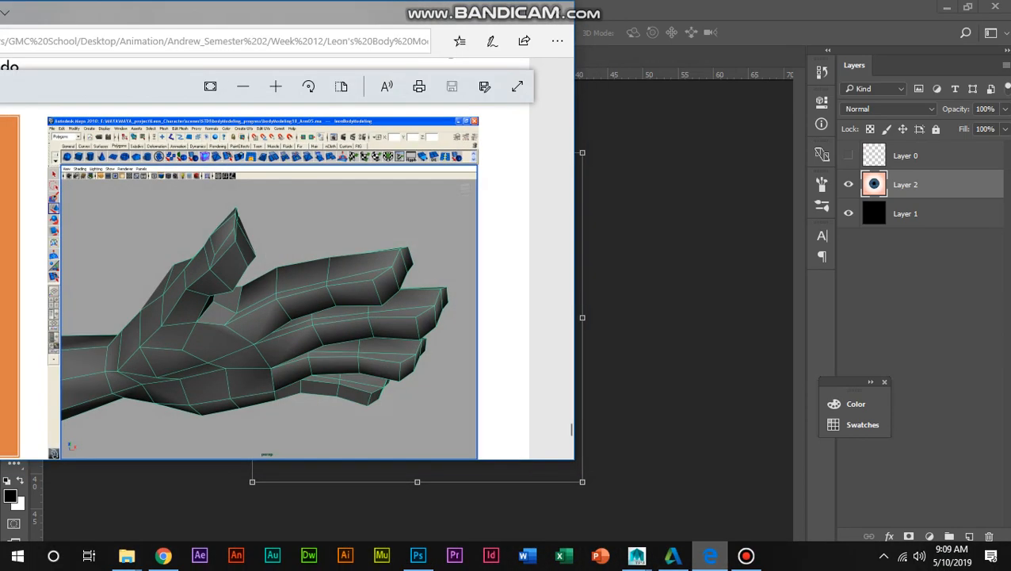
left_click(711, 555)
left_click(637, 554)
left_click(719, 495)
scroll(393, 238, "down", 3)
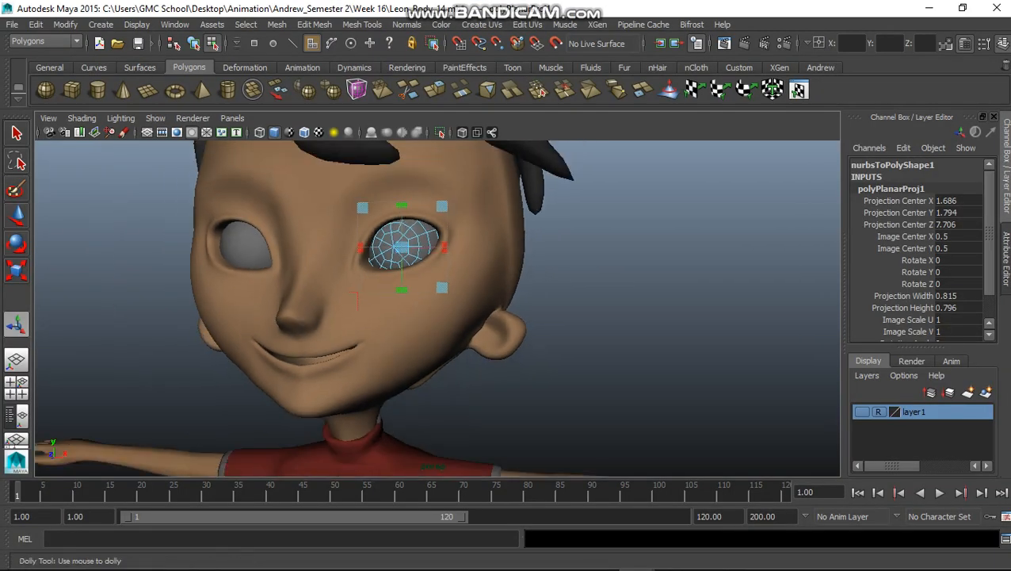
Return from component to object selection and select the UV-mapped eyeball nurbsToPoly1.
key("q")
right_click(394, 238)
left_click(359, 306)
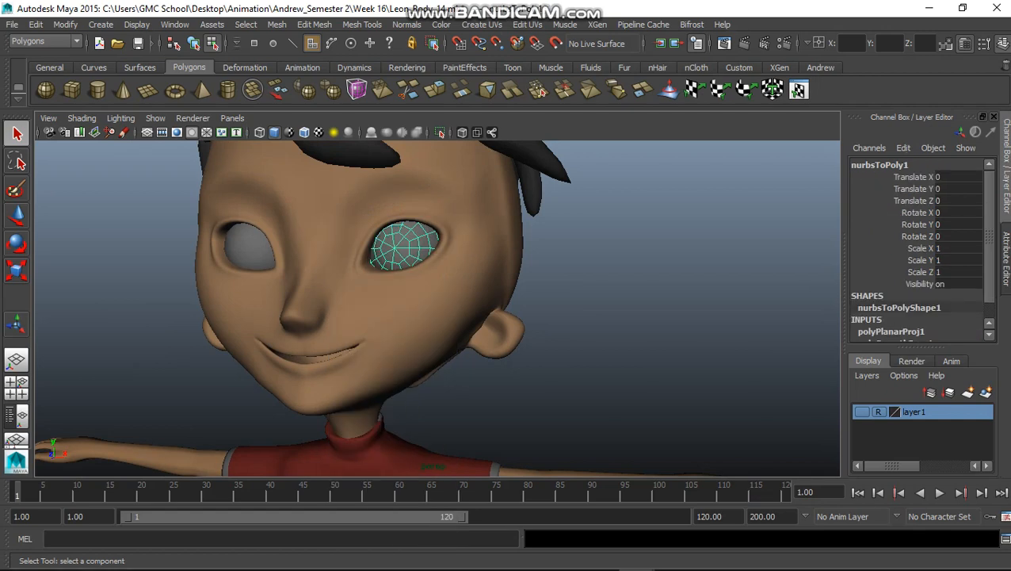
left_click(249, 248, "shift")
left_click(400, 246)
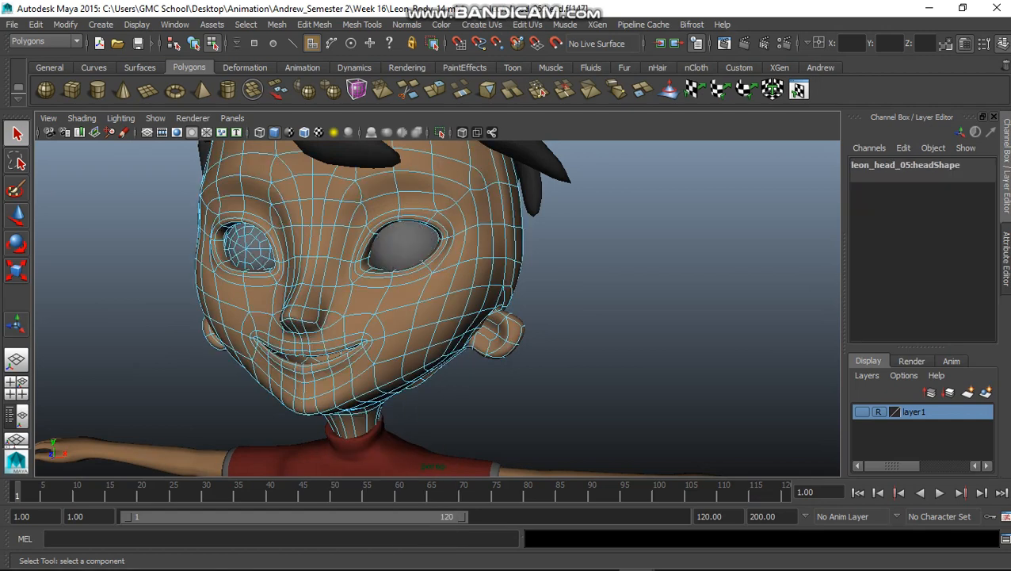
left_click(194, 44)
left_click(212, 43)
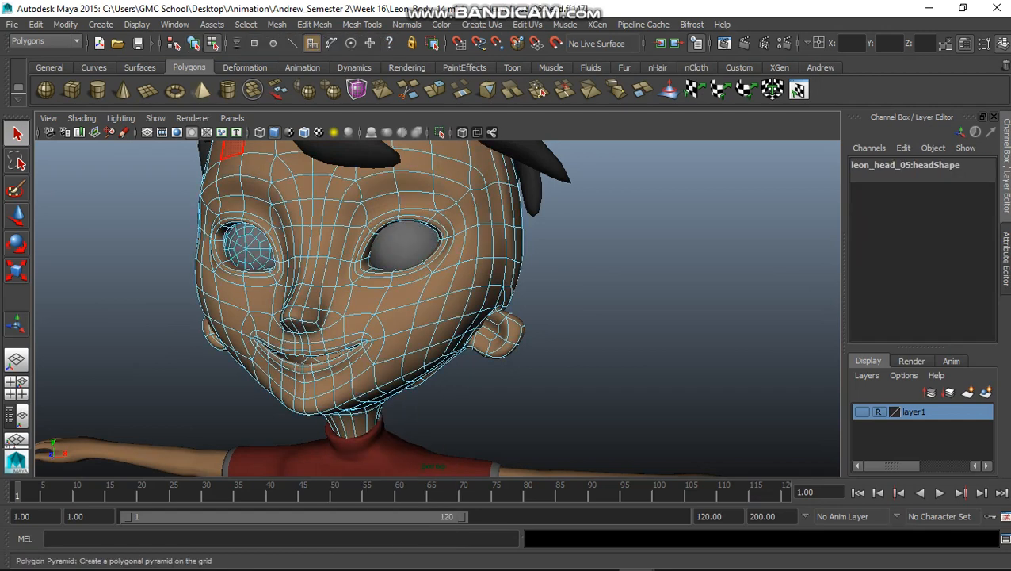
left_click(193, 44)
left_click(590, 226)
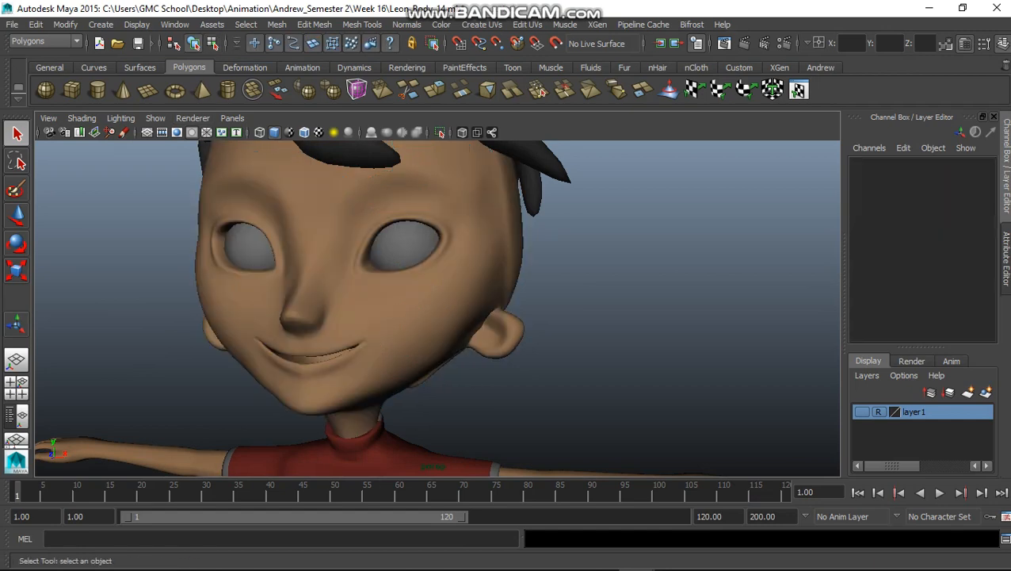
left_click(405, 244)
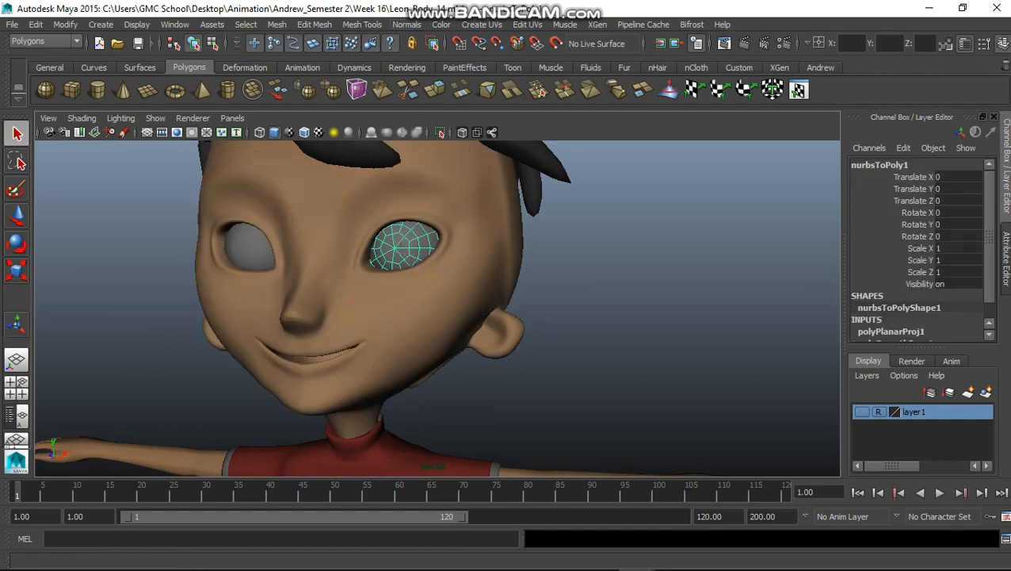
Open the Hypershade and create a new Blinn material.
left_click(174, 24)
mouse_move(207, 60)
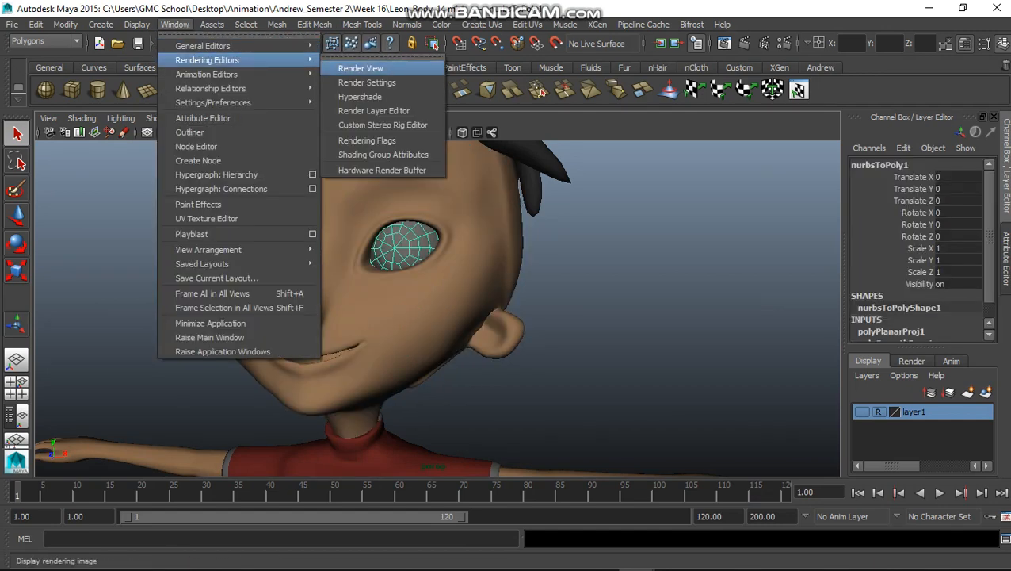
left_click(360, 96)
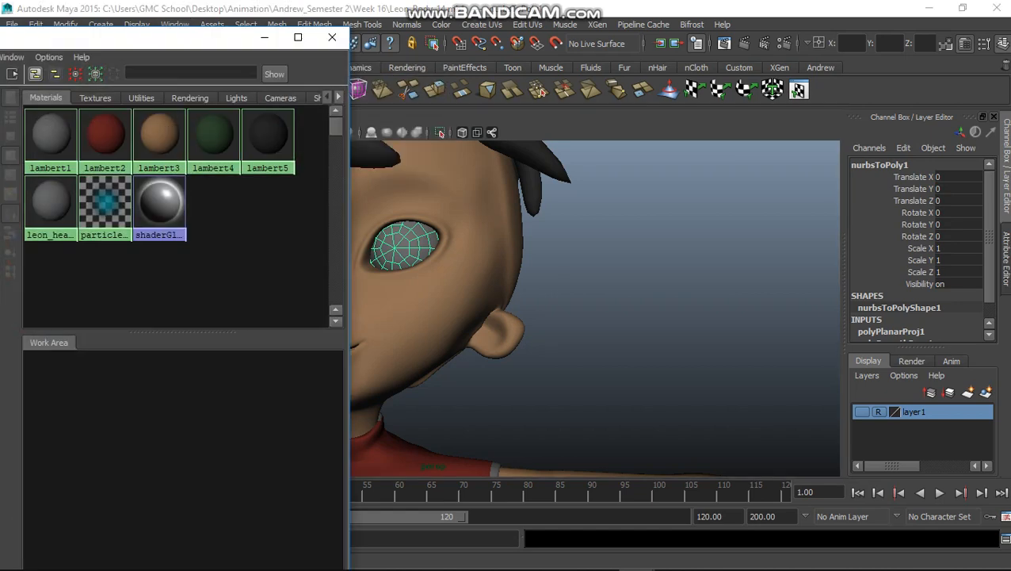
left_click_drag(343, 45, 491, 44)
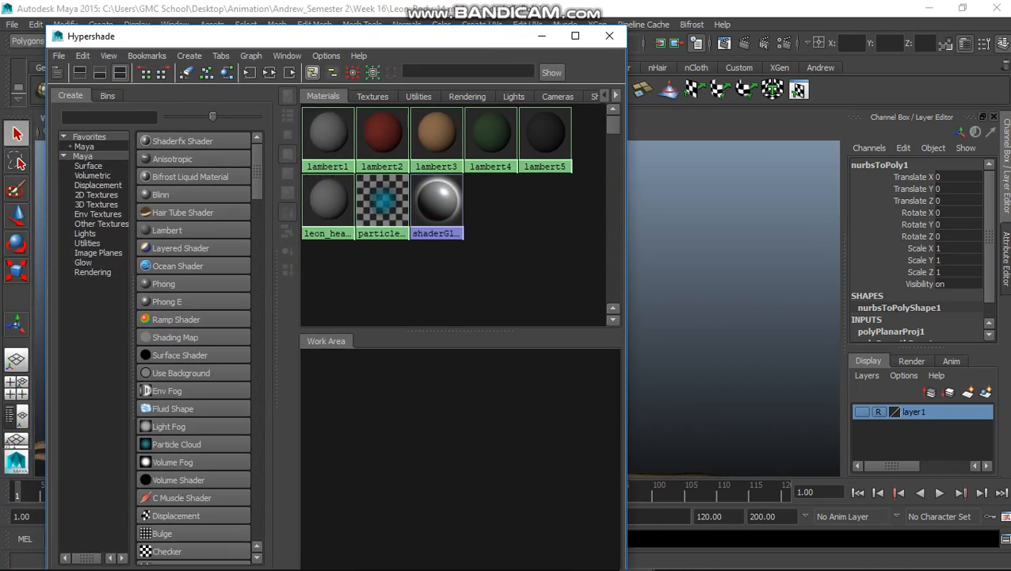
left_click(160, 195)
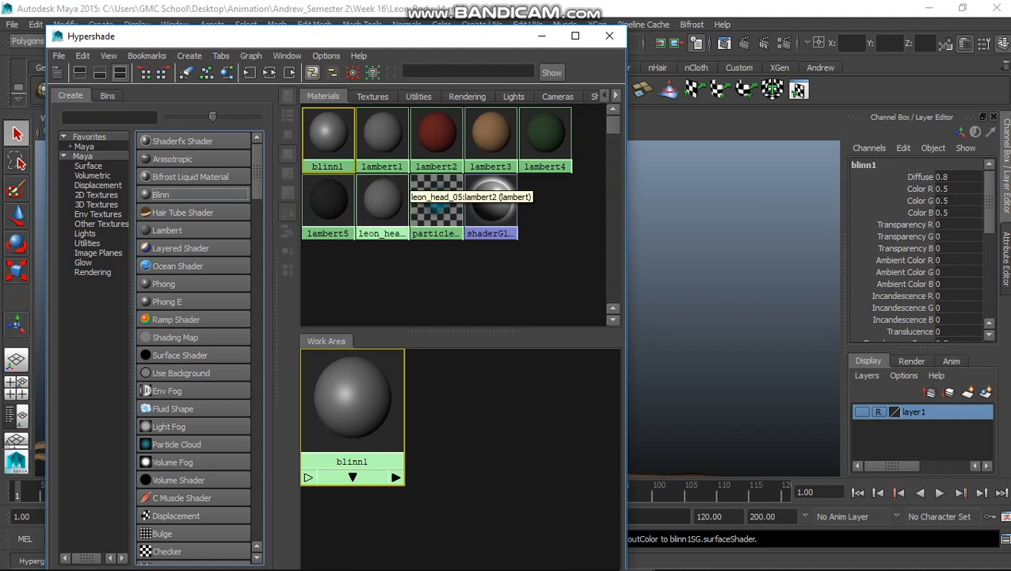
Uncover the face behind the Hypershade and assign the new Blinn material to the UV-mapped eyeball.
left_click_drag(317, 36, 72, 41)
left_click_drag(555, 309, 611, 317, "alt")
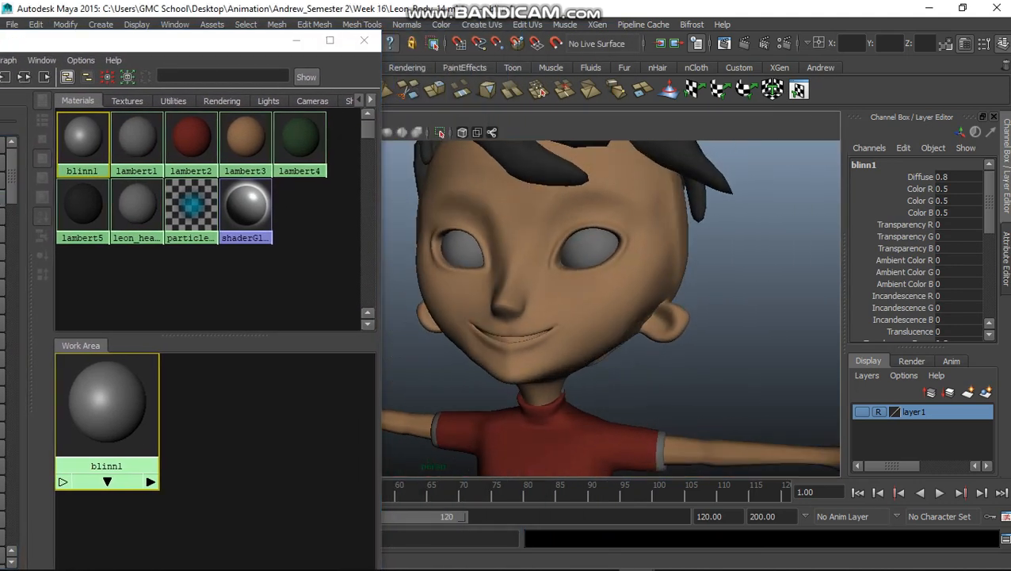
left_click(590, 249)
right_click_drag(135, 386, 135, 353)
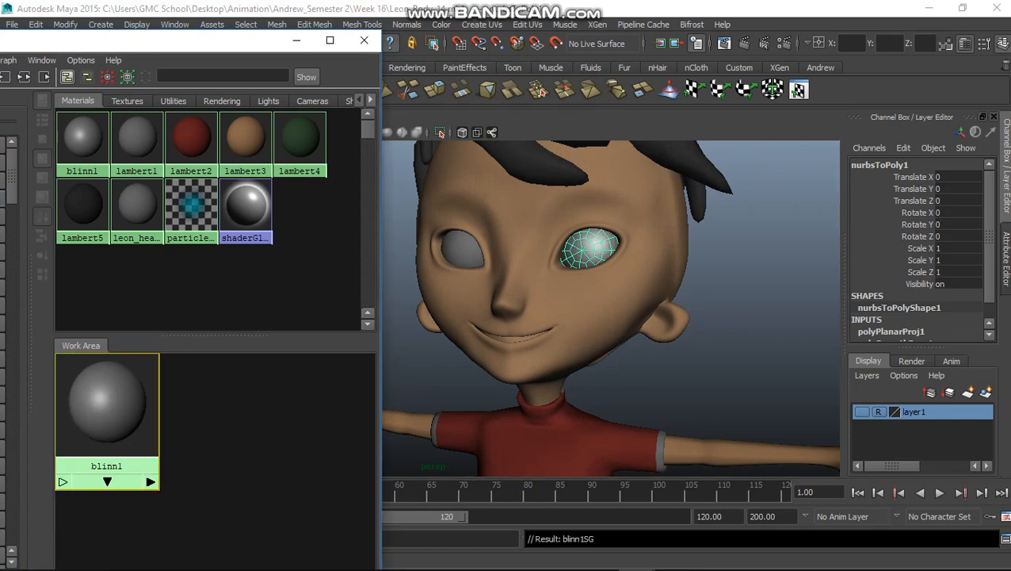
Connect a File texture node to the Blinn material's Color attribute.
double_click(123, 392)
left_click(962, 331)
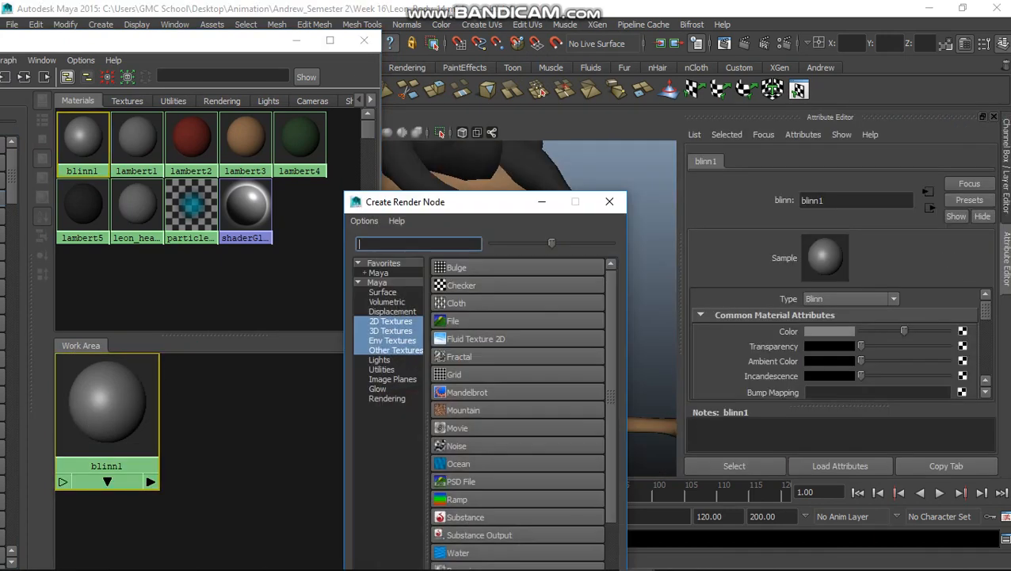
left_click(453, 321)
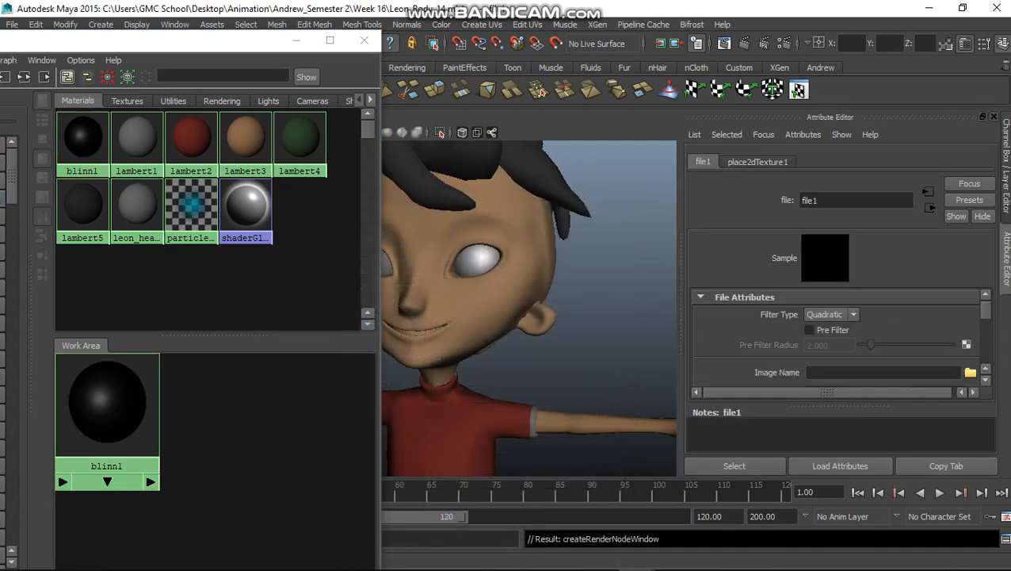
Load texture_mata_applied.jpg from Week 16's Texture Mata folder into the file node and turn on textured display in the viewport.
left_click(970, 373)
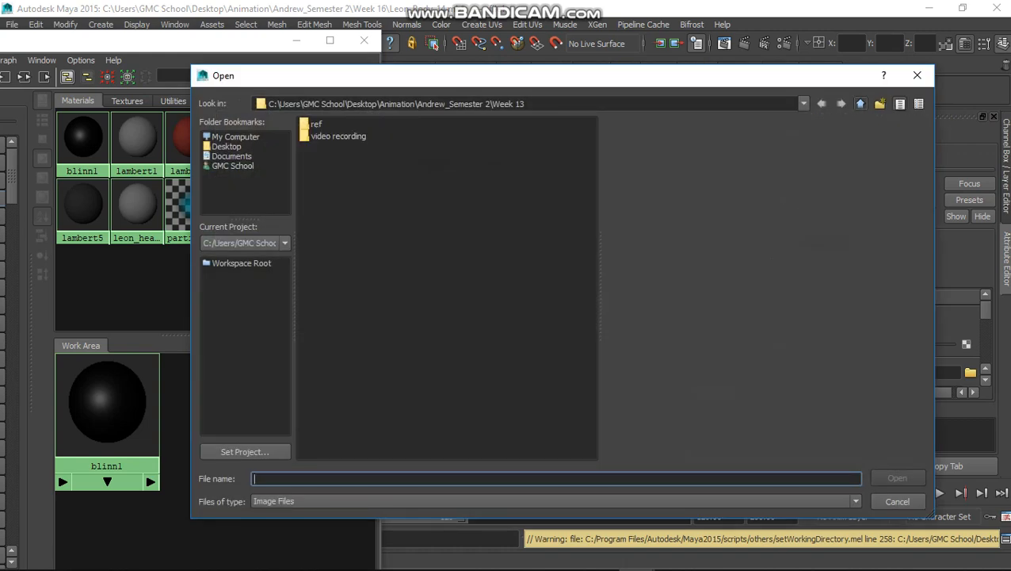
left_click(861, 104)
double_click(326, 302)
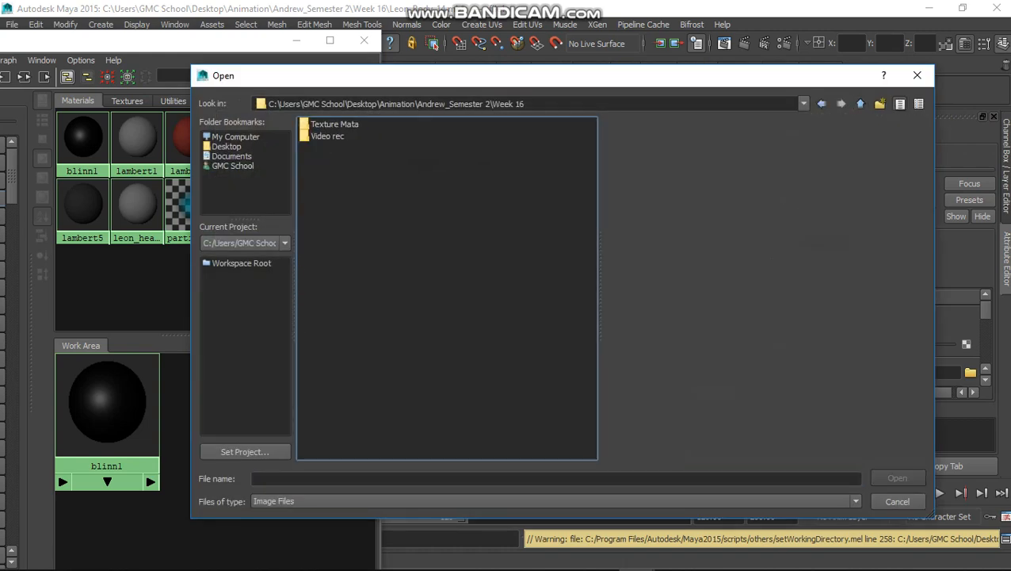
double_click(334, 124)
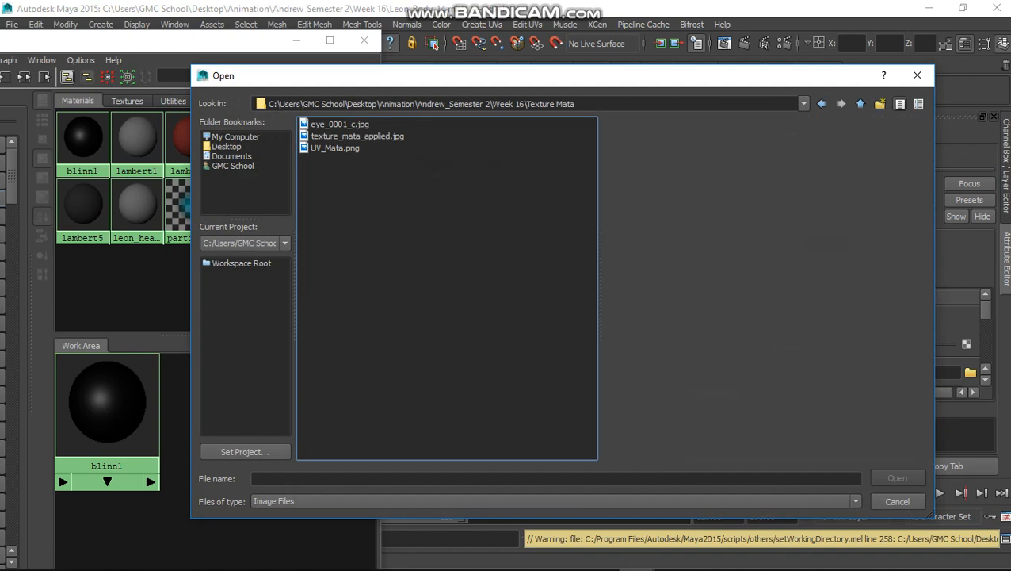
double_click(358, 137)
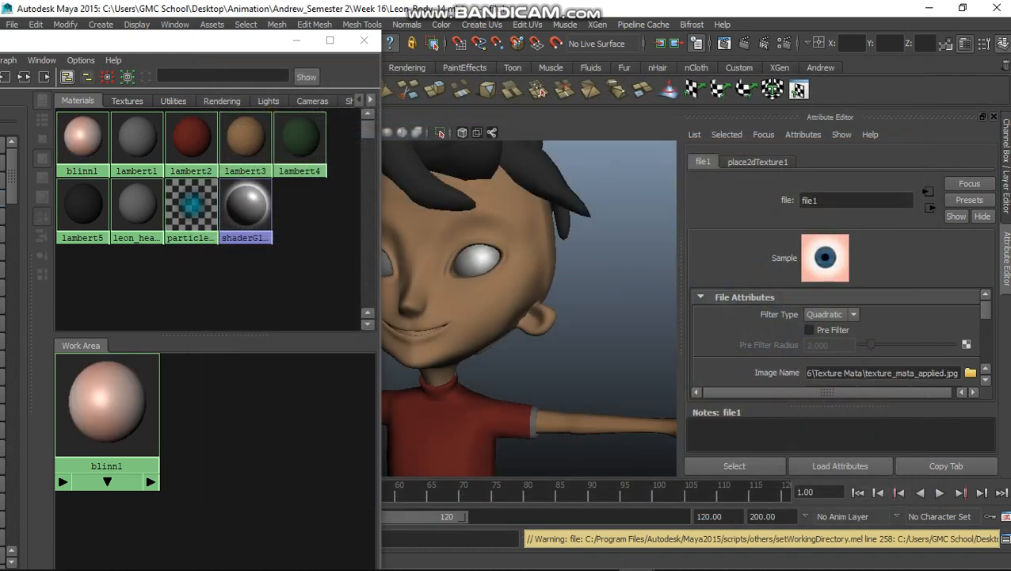
key("6")
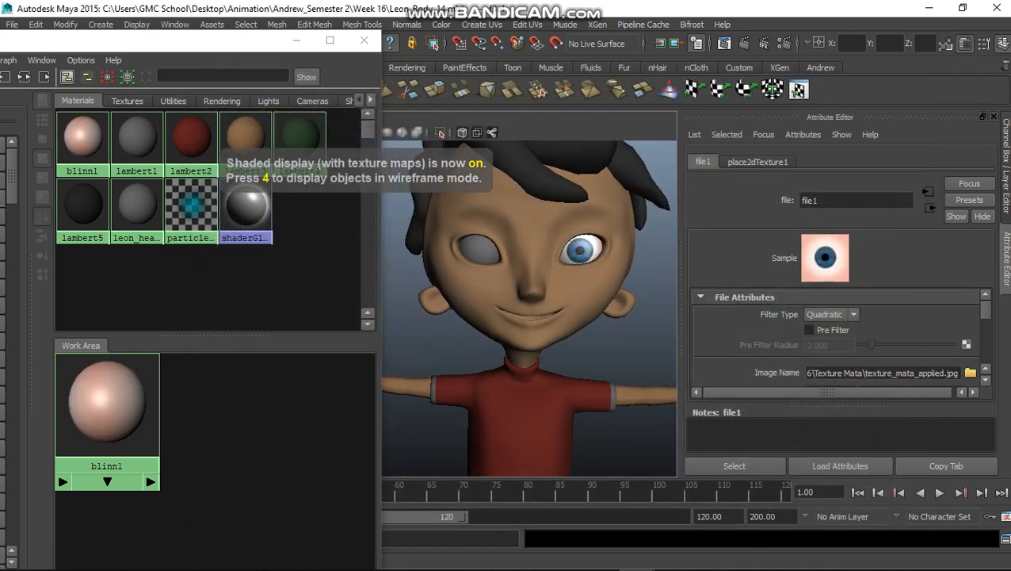
Delete the untextured eyeball and replace it with a duplicate of the textured one, moved sideways into the empty socket.
left_click_drag(530, 309, 517, 316, "alt")
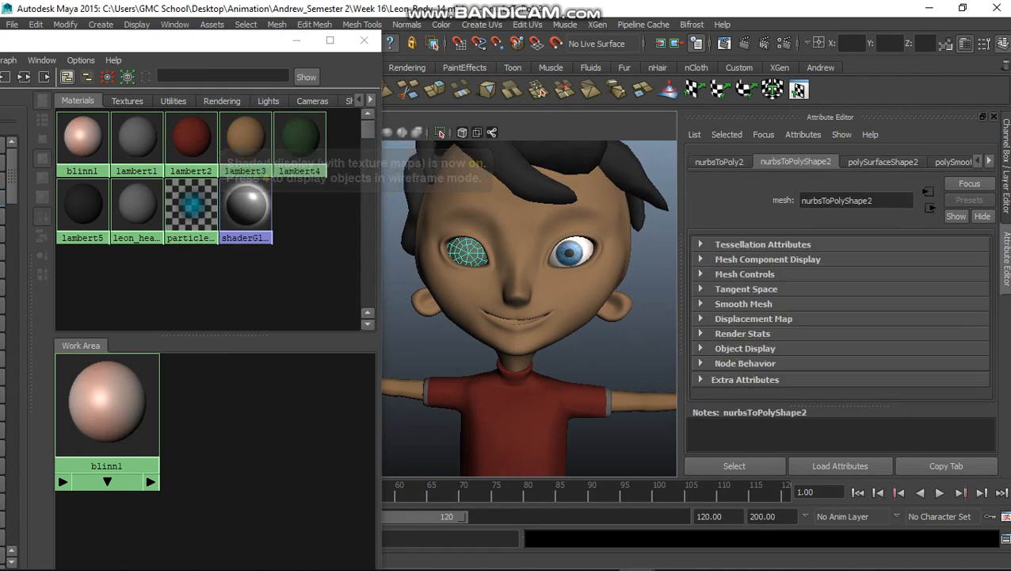
key("Delete")
key("ctrl+z")
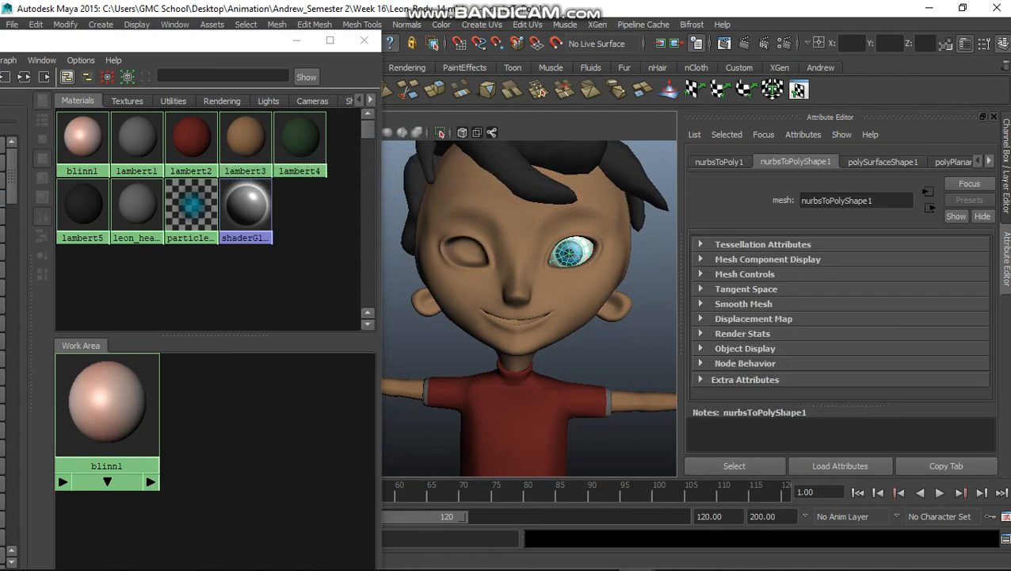
key("ctrl+d")
key("w")
left_click_drag(555, 317, 503, 315)
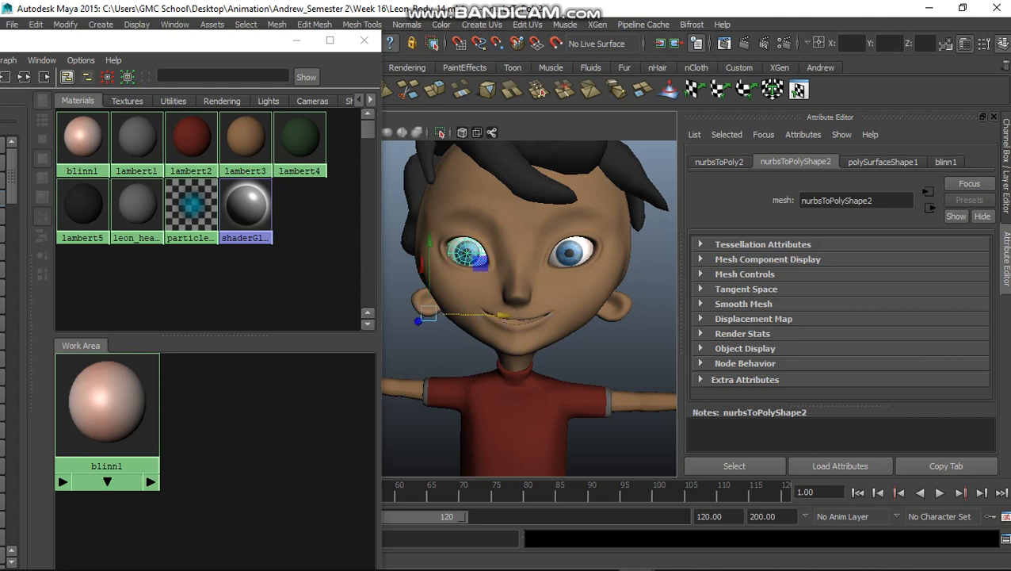
left_click(626, 333)
left_click_drag(555, 333, 540, 333, "alt")
scroll(530, 308, "down", 4)
scroll(529, 308, "up", 6)
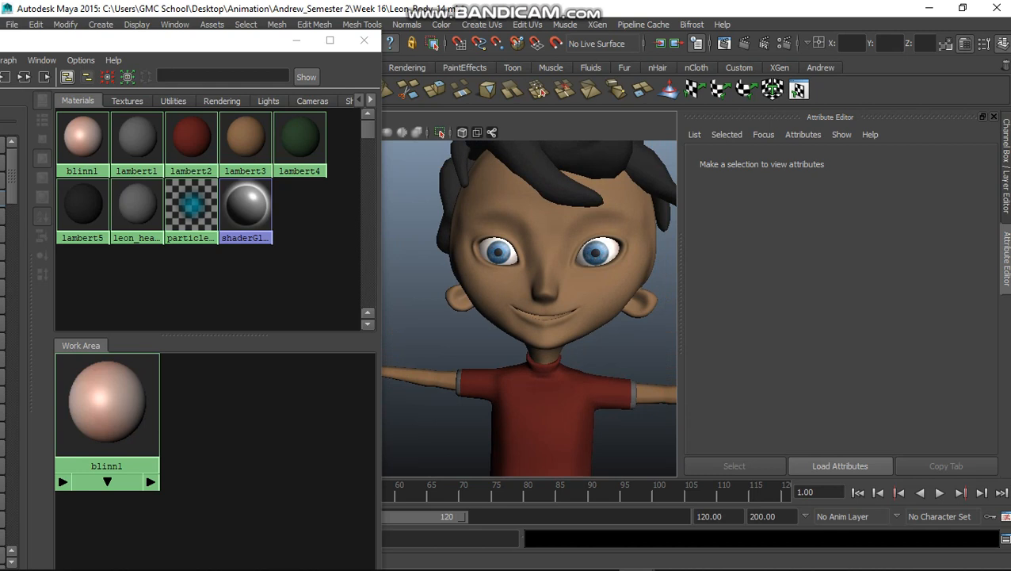
scroll(530, 309, "up", 3)
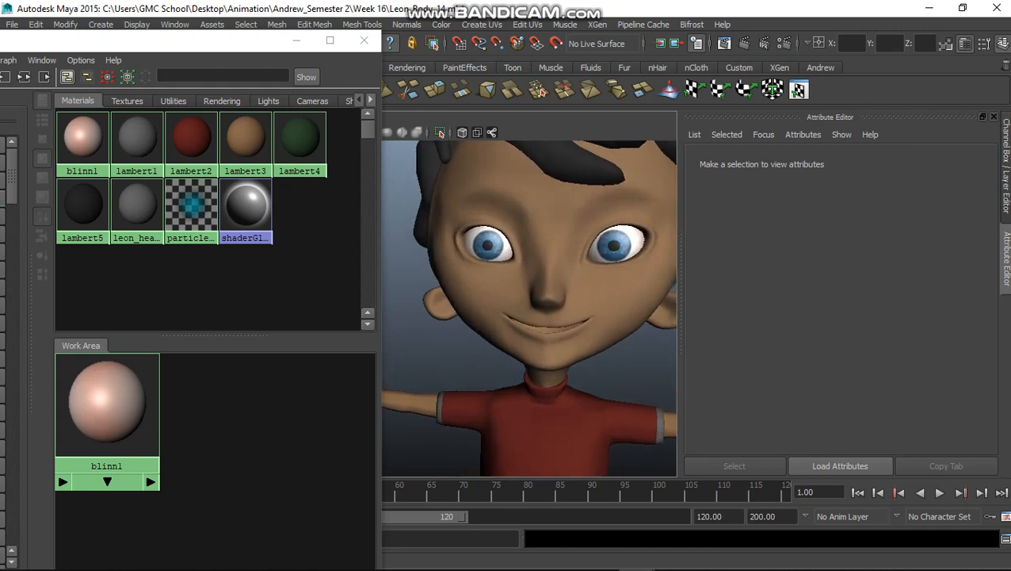
Nudge the duplicated textured eyeball slightly sideways in its socket and clear the selection.
left_click(487, 248)
left_click_drag(527, 315, 530, 314)
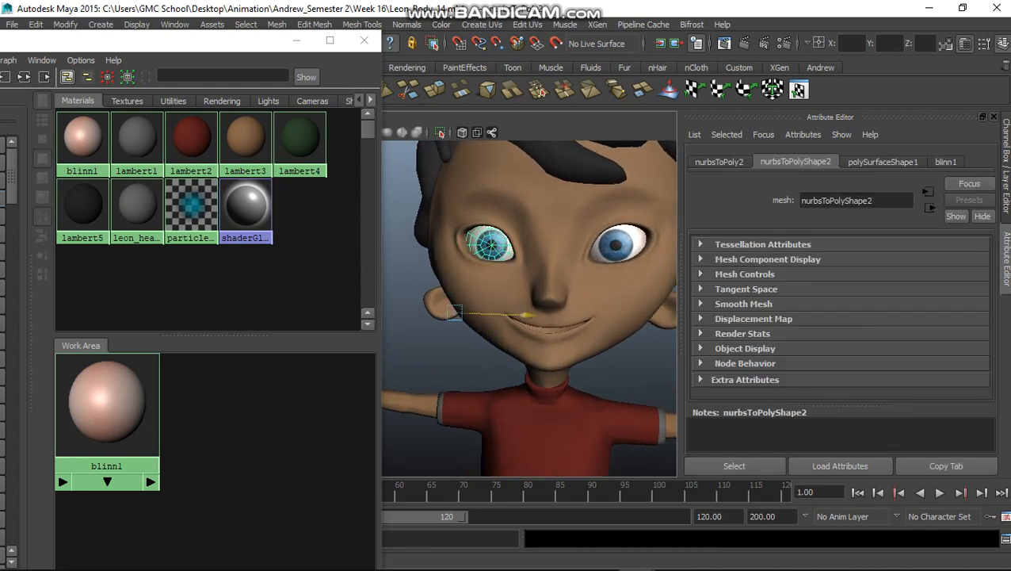
left_click(626, 356)
Examine the character's textured eyes from a distance and up close, closing the Hypershade for an unobstructed view.
scroll(530, 308, "down", 5)
middle_click_drag(492, 341, 555, 302, "alt")
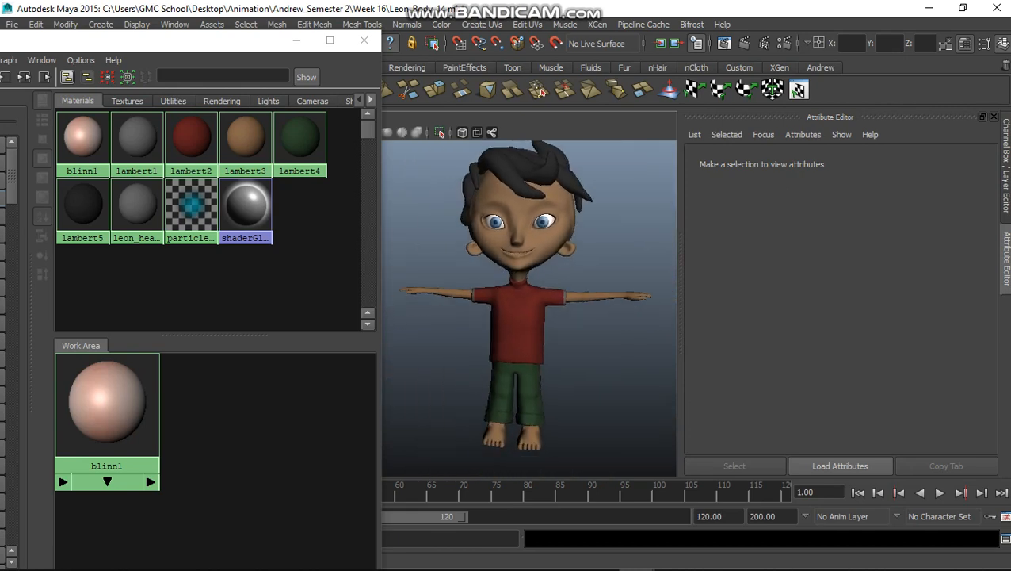
left_click_drag(555, 301, 512, 322, "alt")
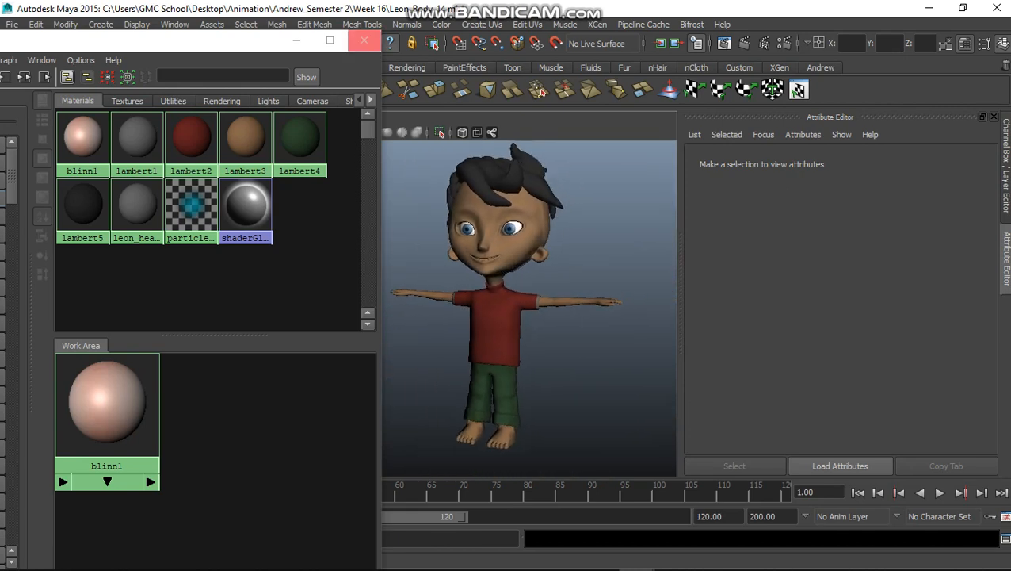
left_click(364, 39)
scroll(356, 309, "up", 4)
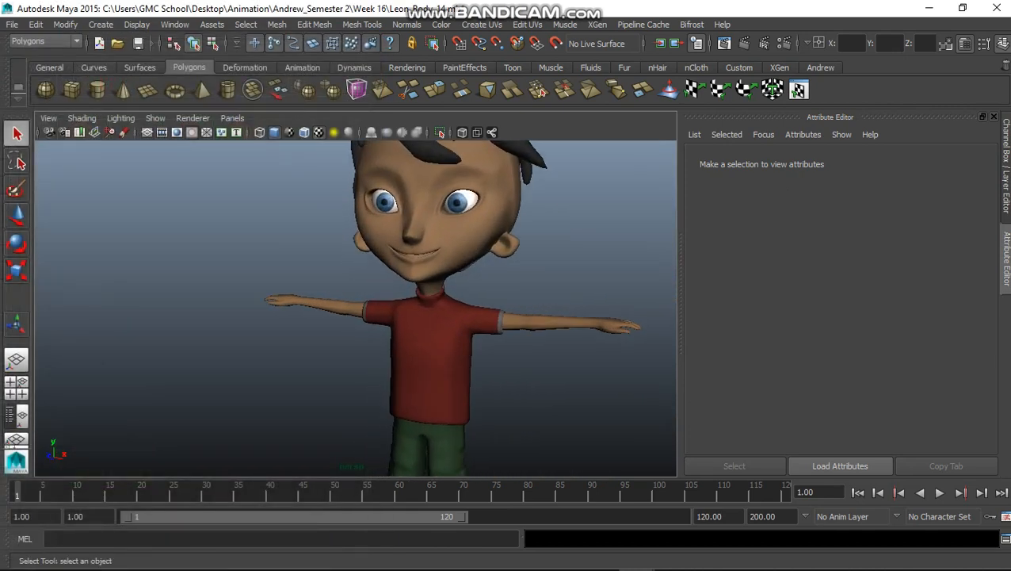
middle_click_drag(412, 278, 381, 317, "alt")
left_click_drag(381, 317, 444, 309, "alt")
scroll(356, 309, "up", 3)
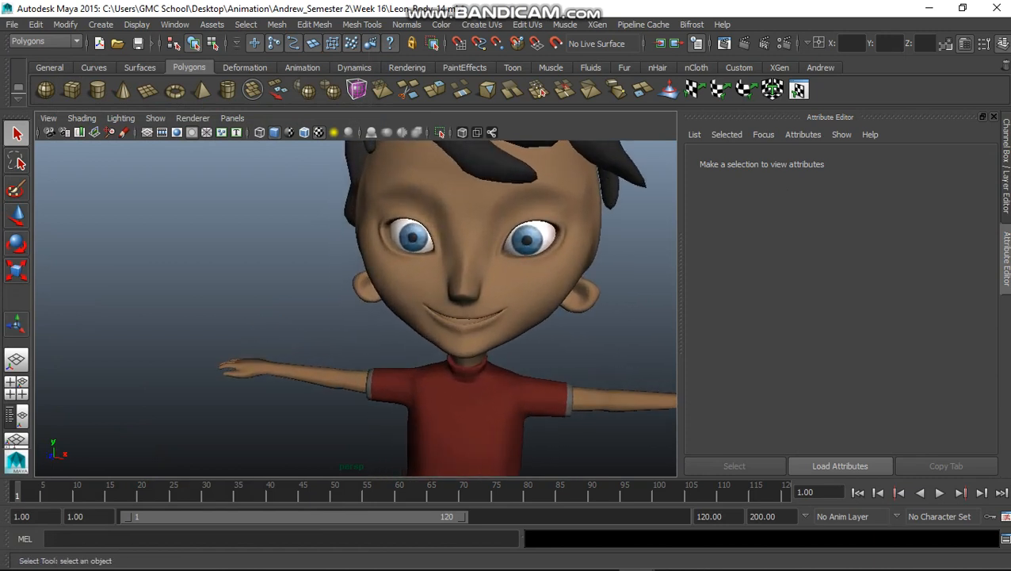
Switch to the UV_Mata texture in Photoshop, hide the transform controls and activate the Elliptical Marquee tool.
mouse_move(388, 564)
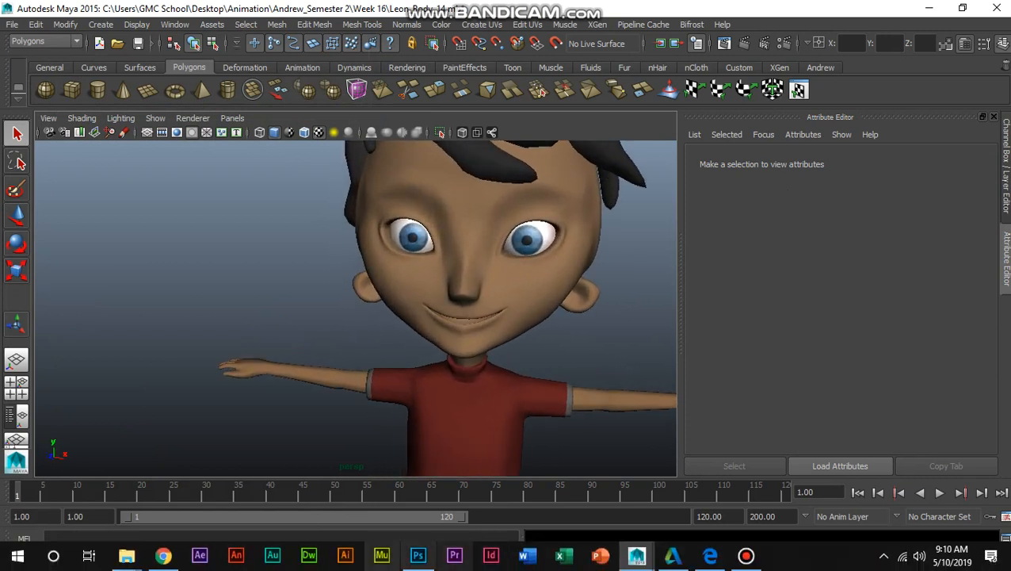
left_click(418, 556)
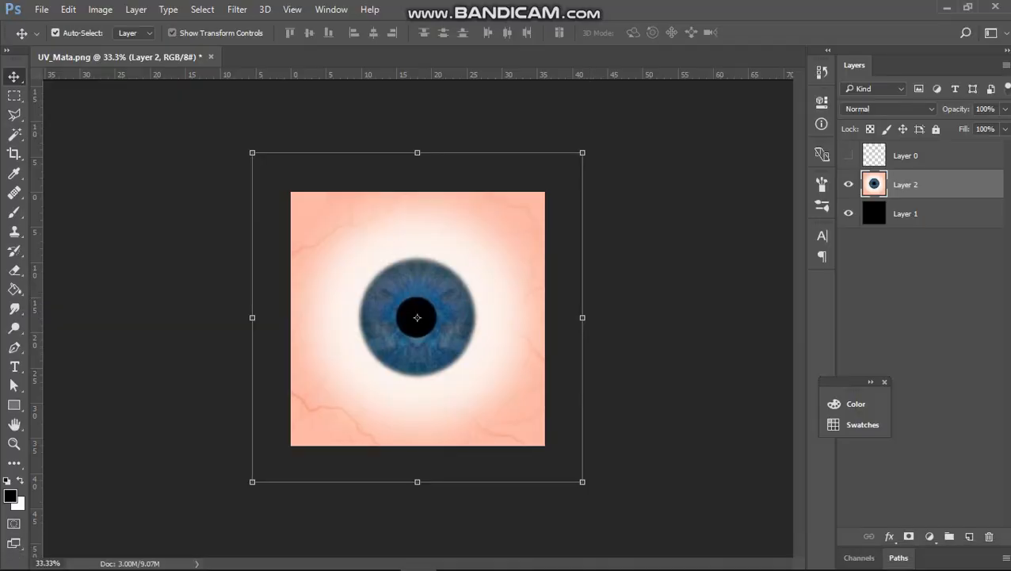
left_click(172, 33)
left_click_drag(14, 95, 80, 110)
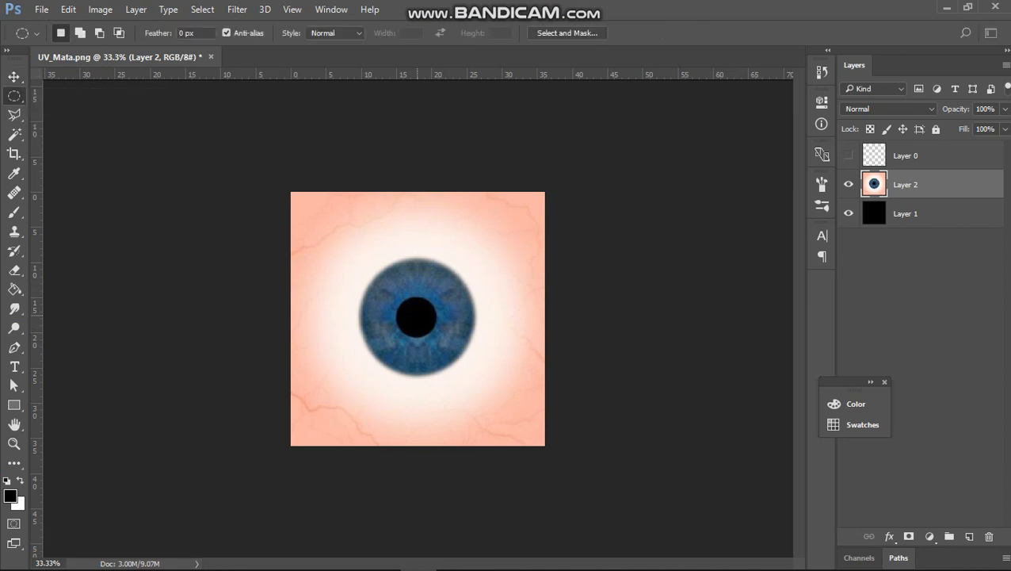
Select the iris with a circular marquee and darken it in Levels by raising the black point and shifting the midtones.
left_click_drag(416, 315, 556, 258, "alt+shift")
left_click_drag(416, 318, 542, 231, "alt+shift")
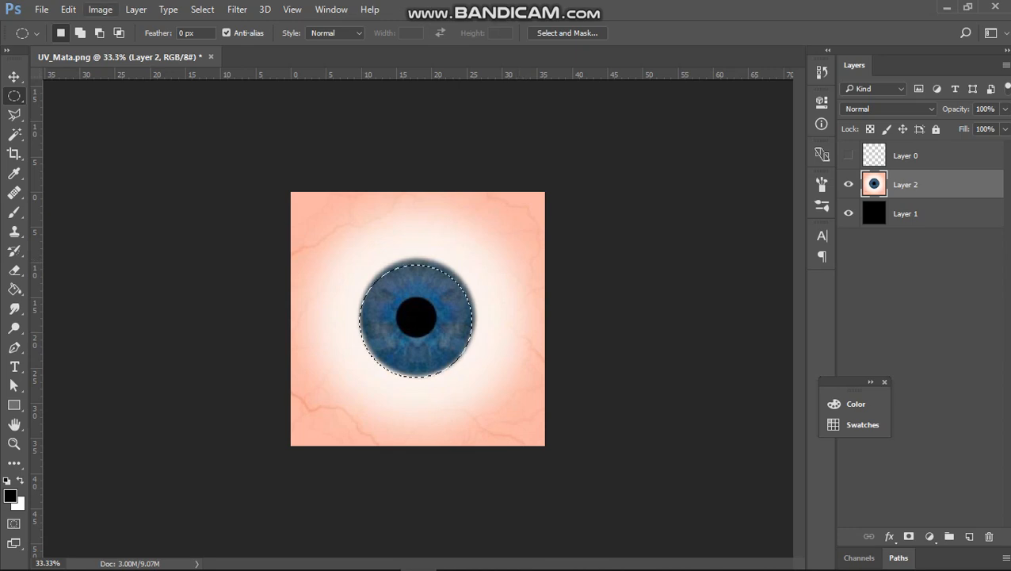
left_click(99, 9)
mouse_move(125, 45)
left_click(285, 61)
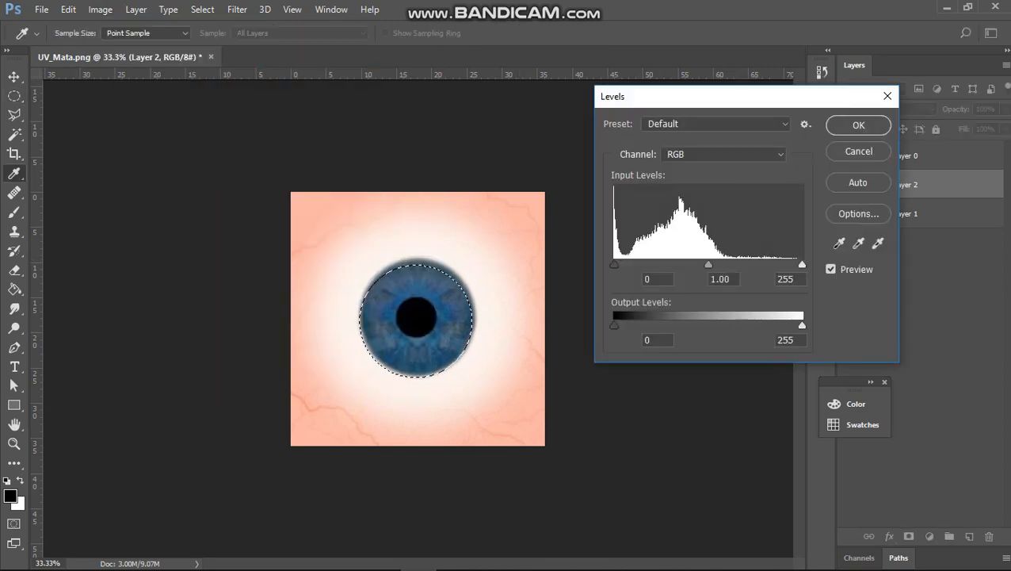
mouse_move(614, 264)
left_mouse_down()
mouse_move(664, 264)
mouse_move(625, 264)
left_mouse_up()
left_click_drag(708, 264, 723, 264)
left_click(858, 125)
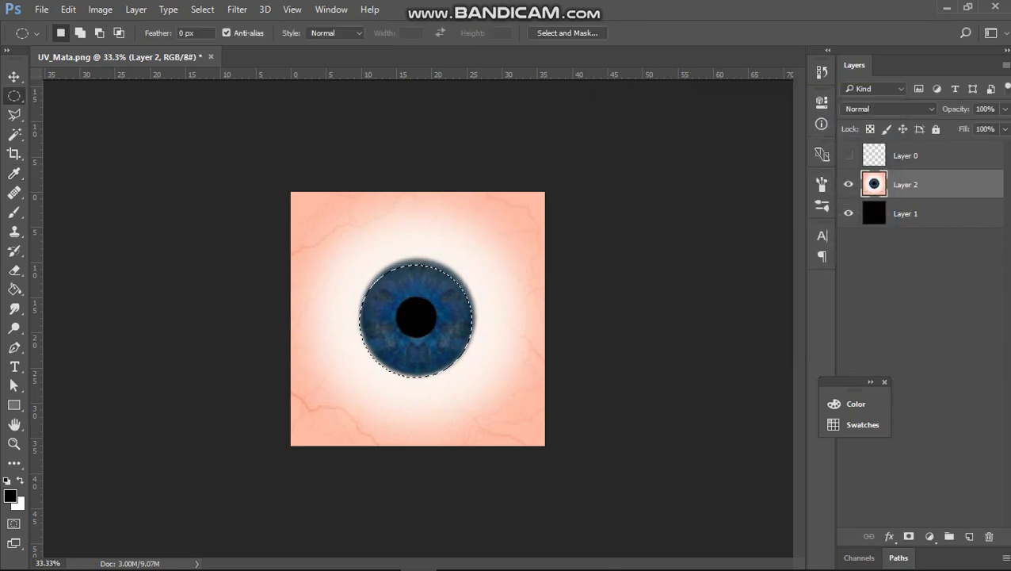
Clear the iris selection and undo the Levels darkening.
key("v")
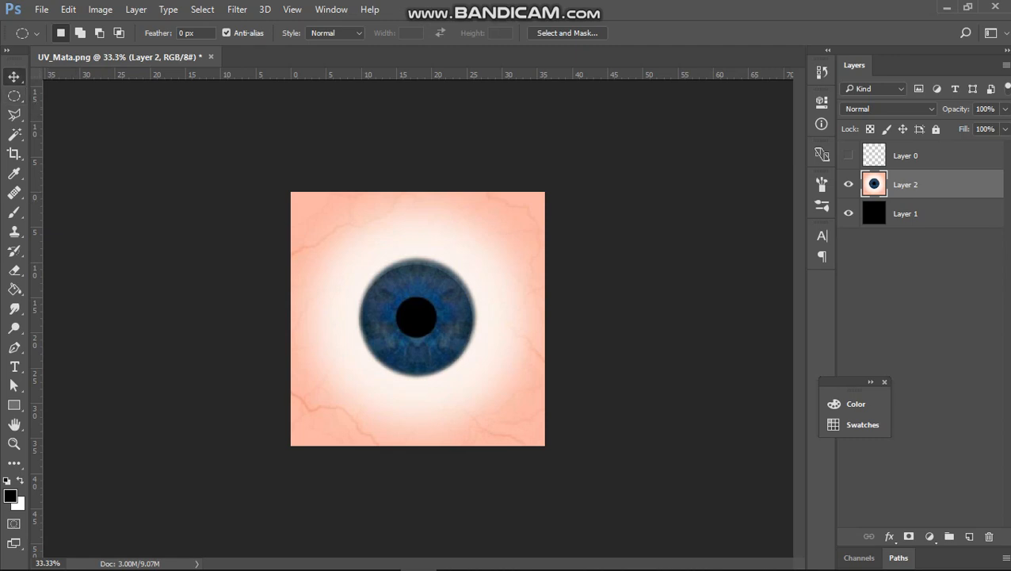
key("ctrl+d")
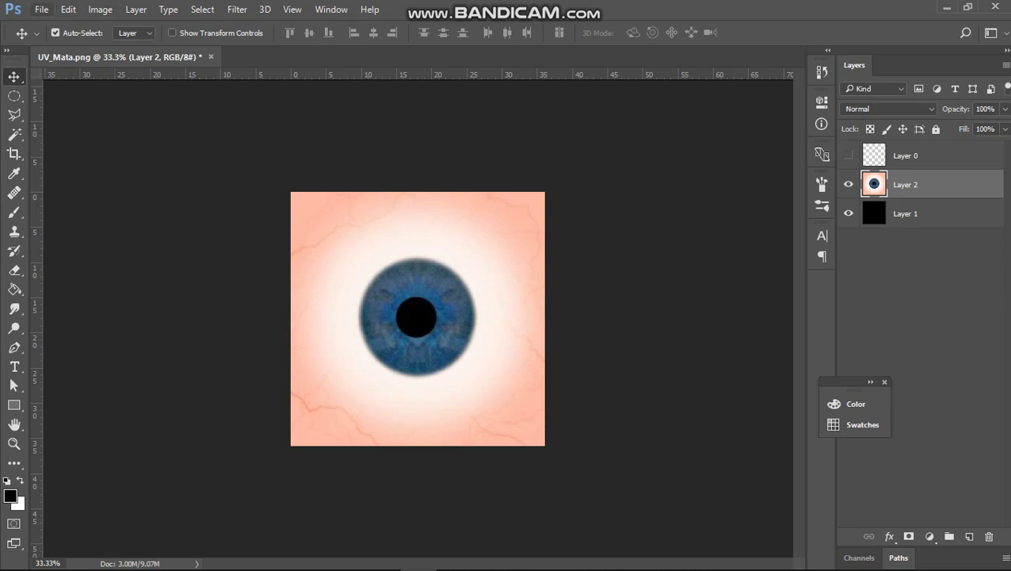
left_click(42, 10)
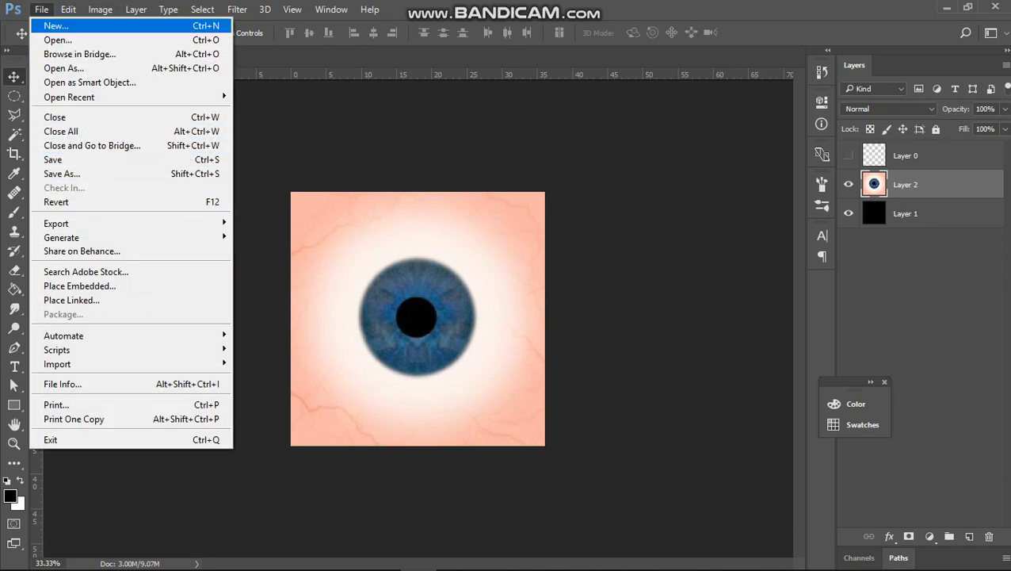
left_click(369, 9)
Select the iris with a circular marquee centred on the pupil and darken it with Levels, setting the midtone input to 0.50.
key("m")
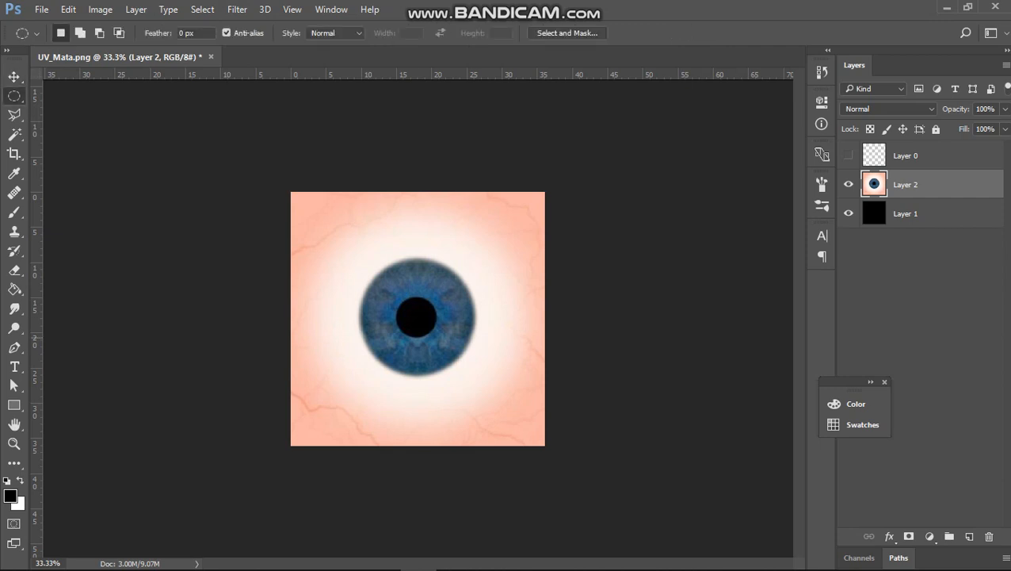
left_click_drag(417, 317, 562, 261, "alt+shift")
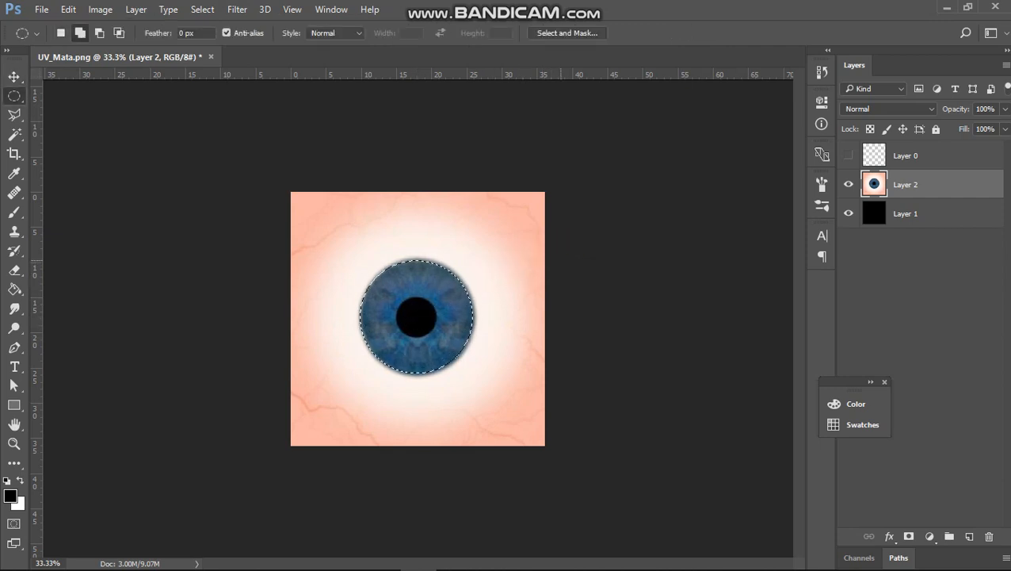
left_click(100, 9)
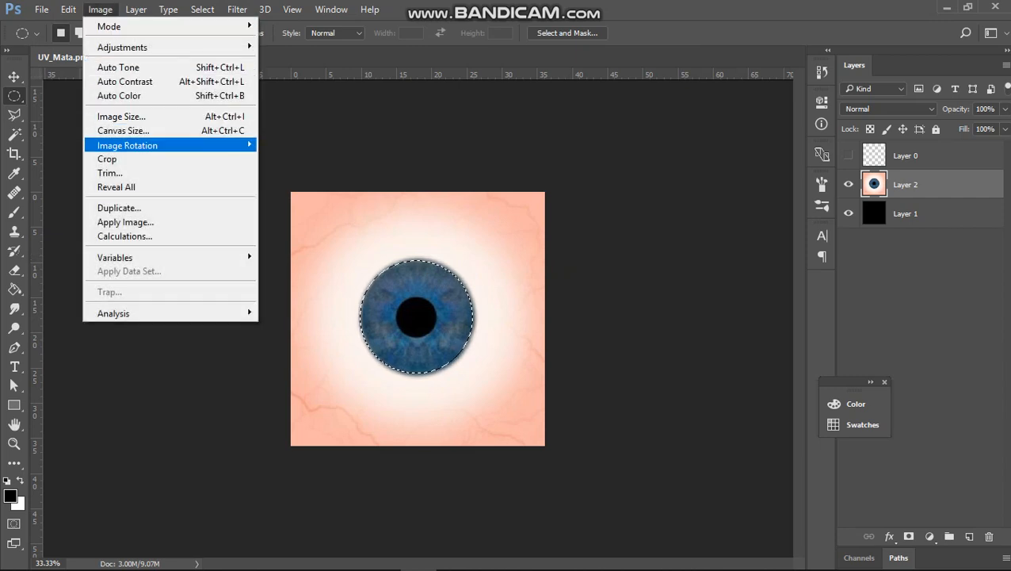
mouse_move(159, 48)
left_click(284, 60)
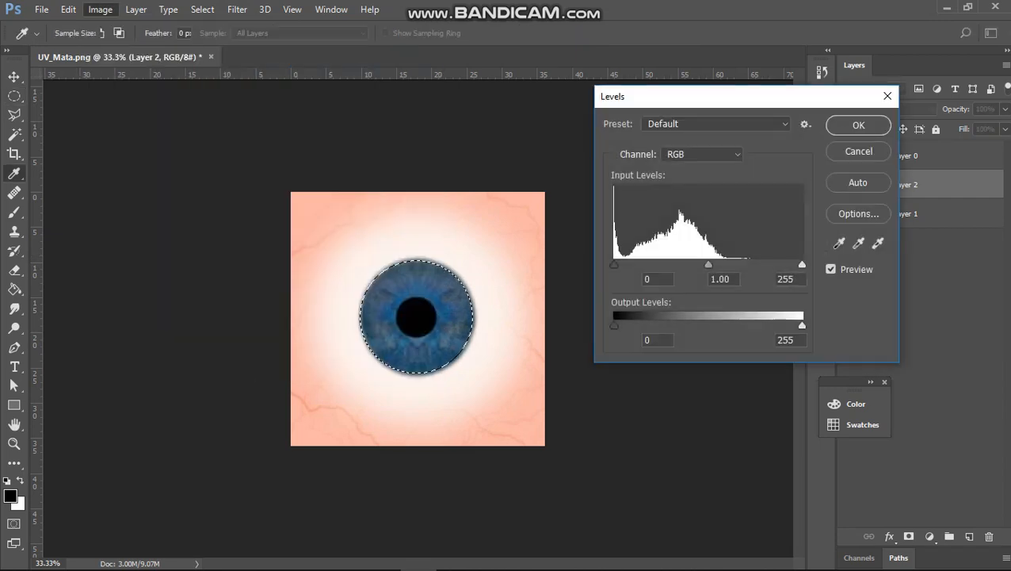
left_click_drag(708, 264, 740, 264)
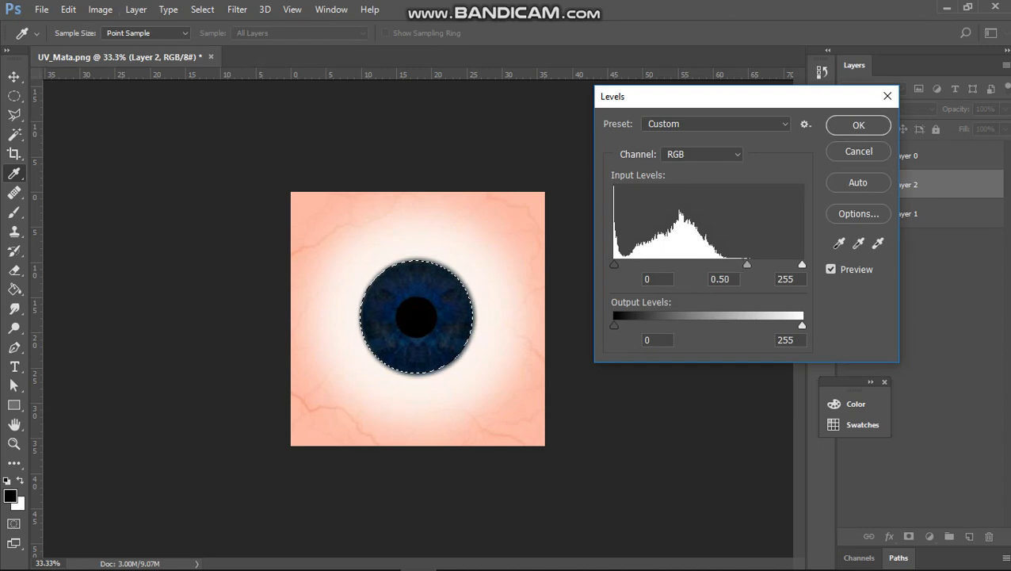
left_click(859, 125)
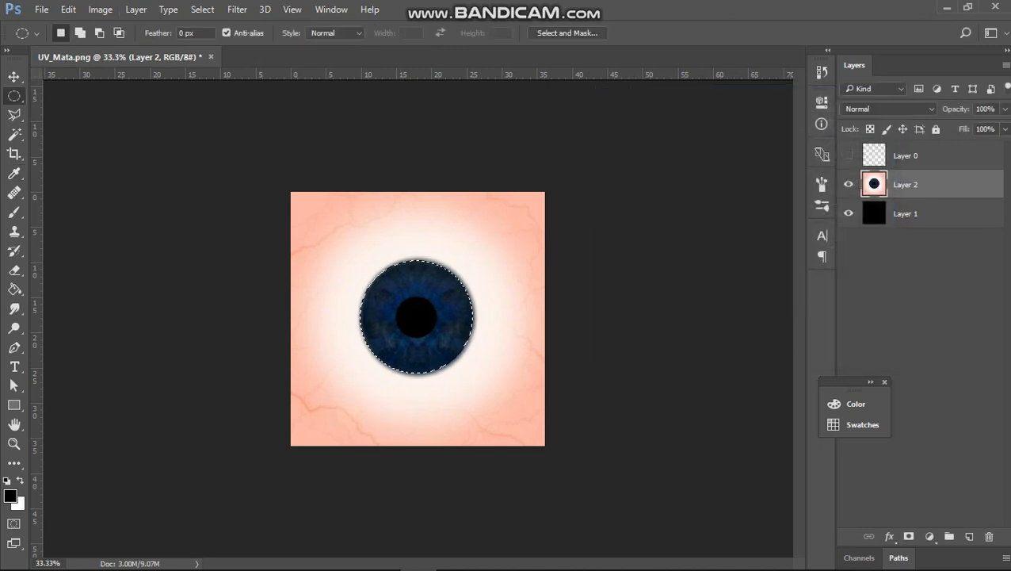
Save the darkened eye texture as a JPEG in the Texture Mata folder, overwriting texture_mata_applied.
key("v")
left_click(41, 10)
left_click(62, 174)
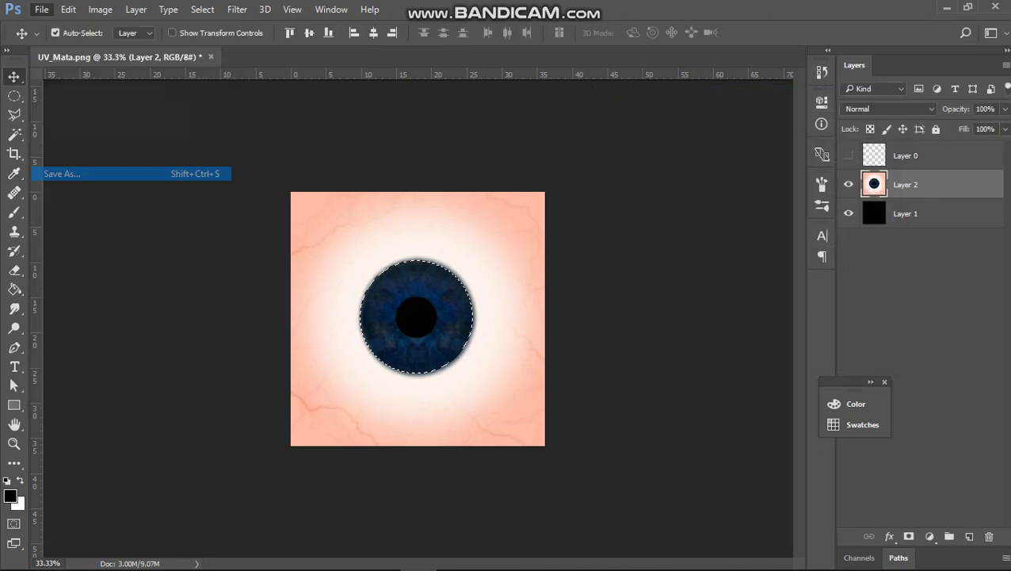
left_click(297, 299)
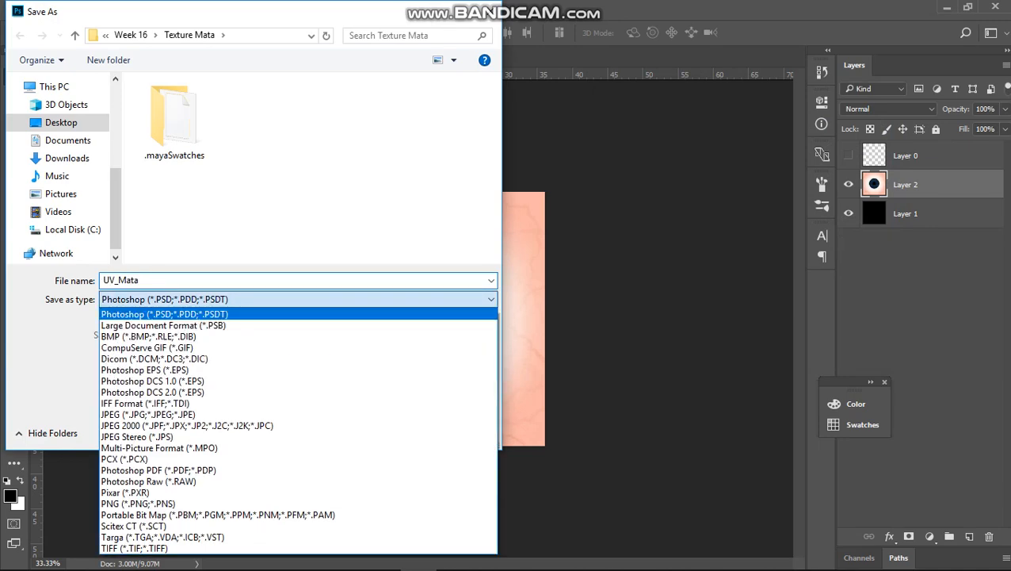
left_click(198, 414)
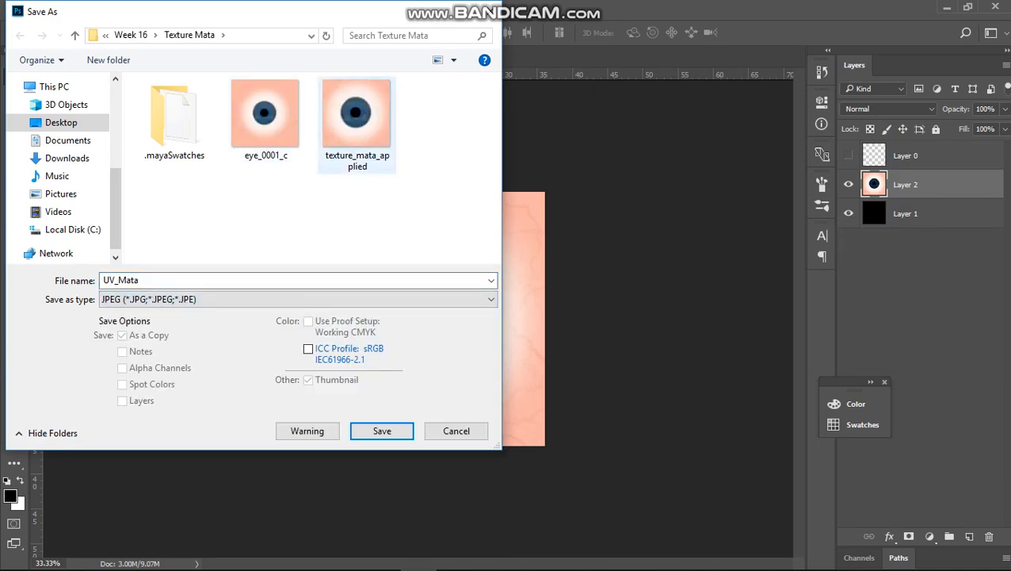
double_click(356, 127)
left_click(544, 294)
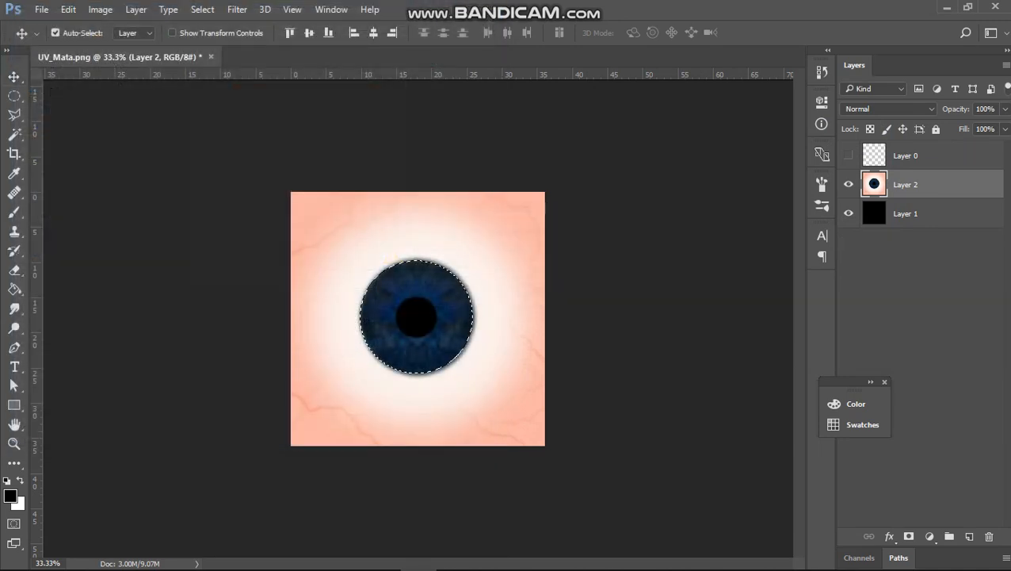
left_click(385, 95)
Return to Maya, open the Hypershade and select the blinn1 material.
left_click(945, 7)
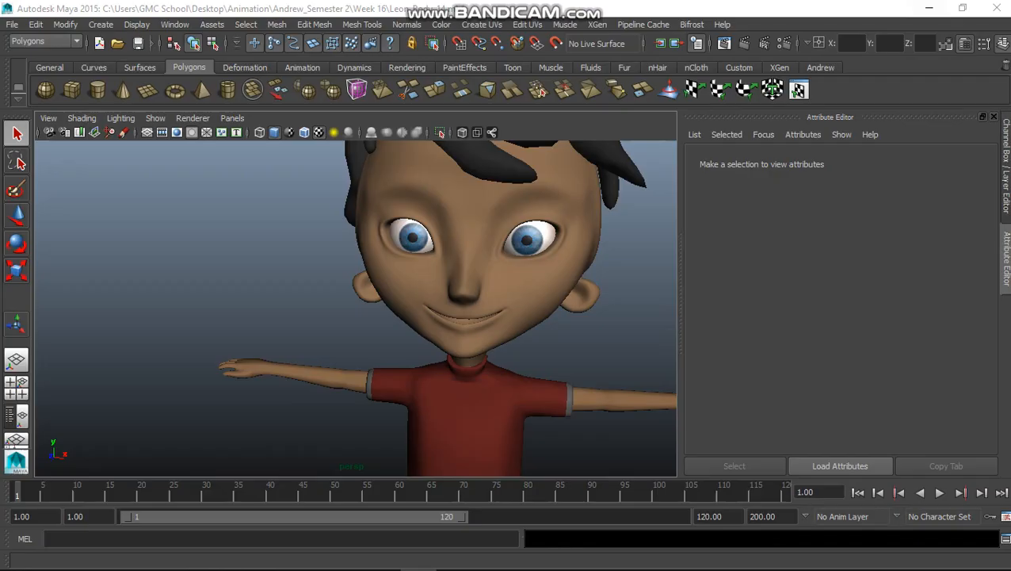
left_click_drag(412, 277, 396, 263, "alt")
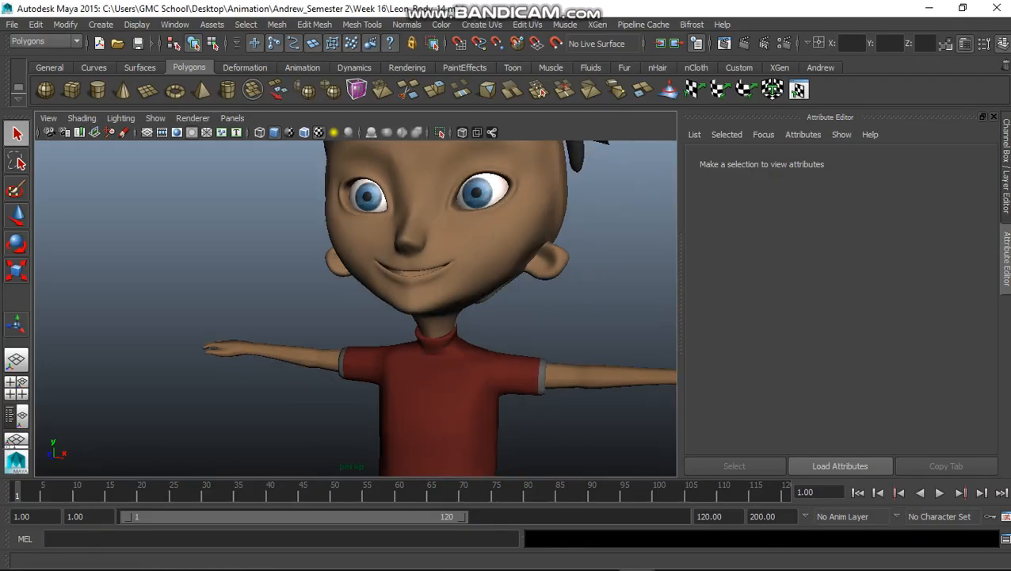
left_click(175, 24)
mouse_move(208, 60)
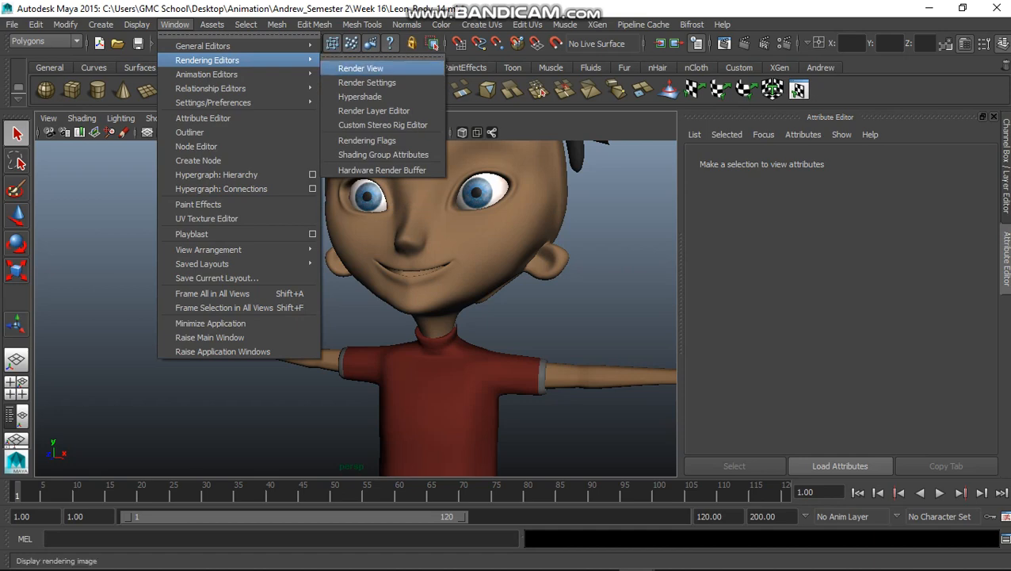
left_click(362, 95)
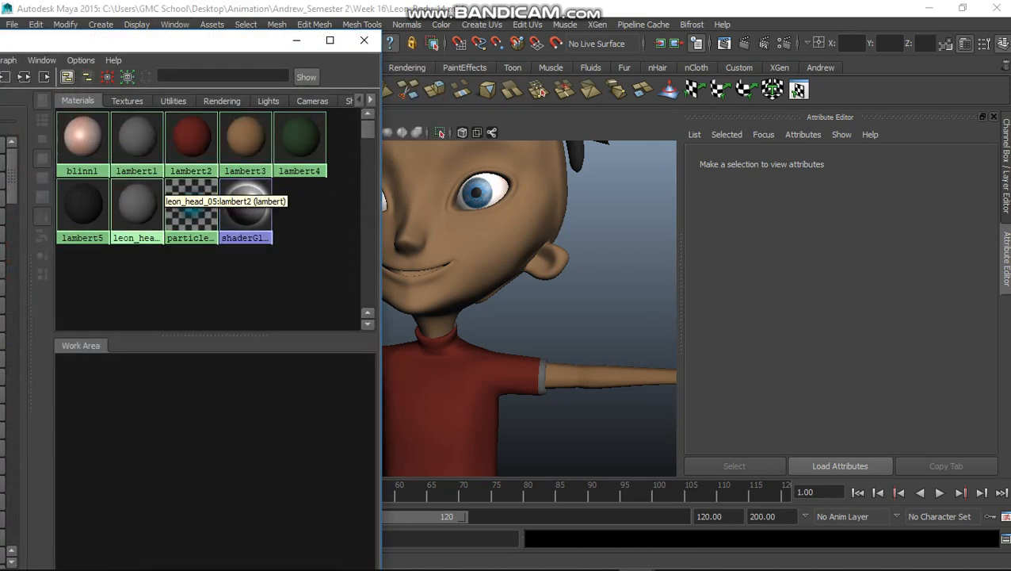
left_click(83, 138)
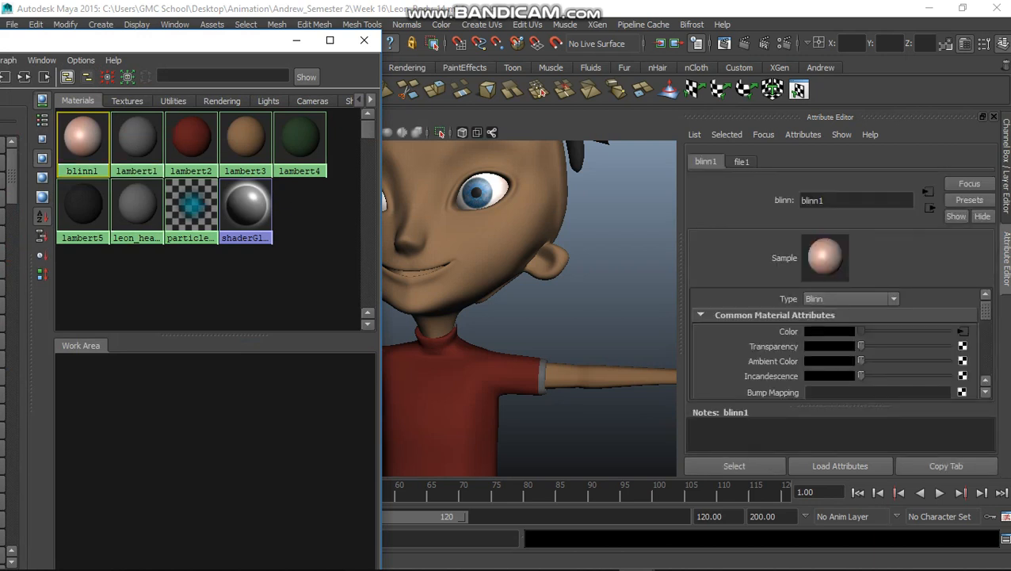
Reload the image in the file node connected to blinn1's Color and close the Hypershade.
left_click(966, 333)
scroll(840, 341, "down", 3)
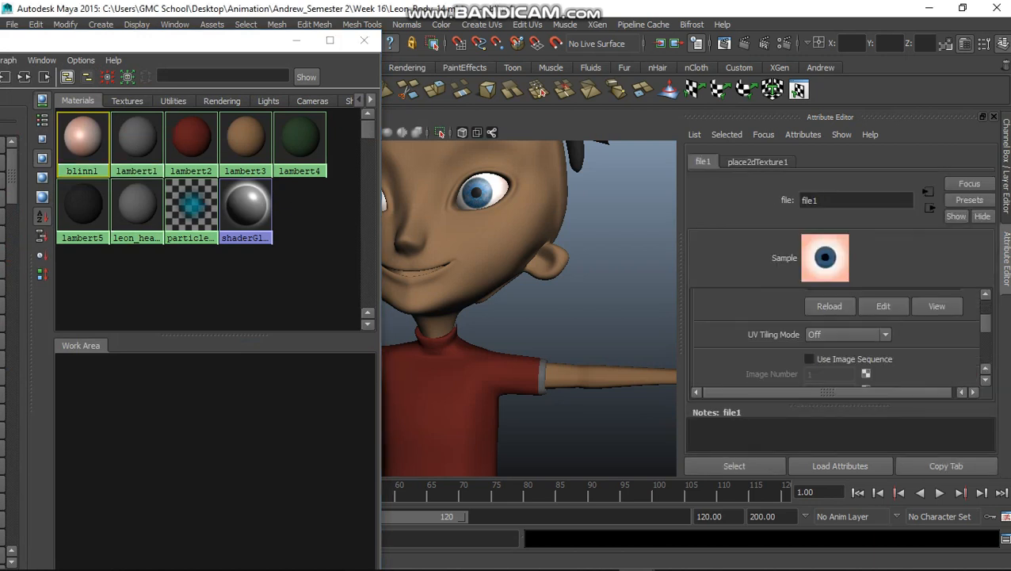
left_click(830, 306)
scroll(527, 309, "down", 4)
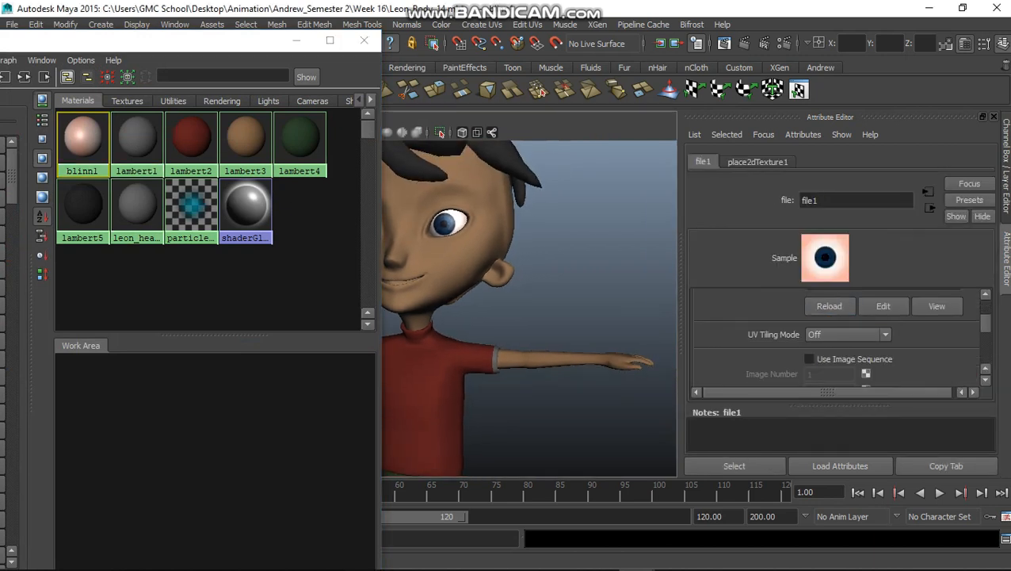
middle_click_drag(492, 309, 607, 302, "alt")
left_click(365, 40)
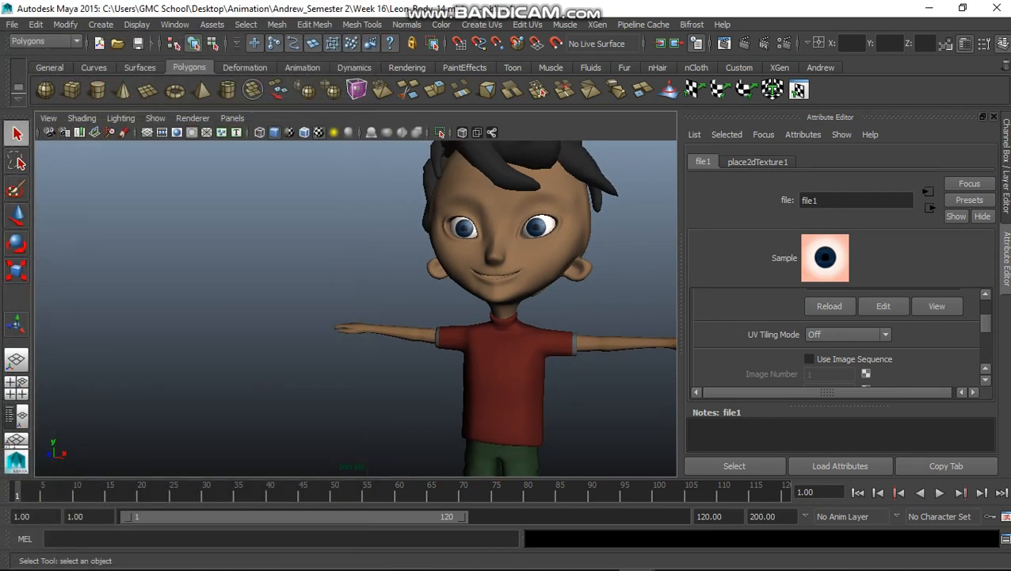
Render the full character at an angle in the perspective view, close the render and select the head mesh.
scroll(476, 309, "down", 4)
left_click_drag(507, 317, 468, 318, "alt")
middle_click_drag(475, 325, 352, 293, "alt")
scroll(355, 308, "up", 2)
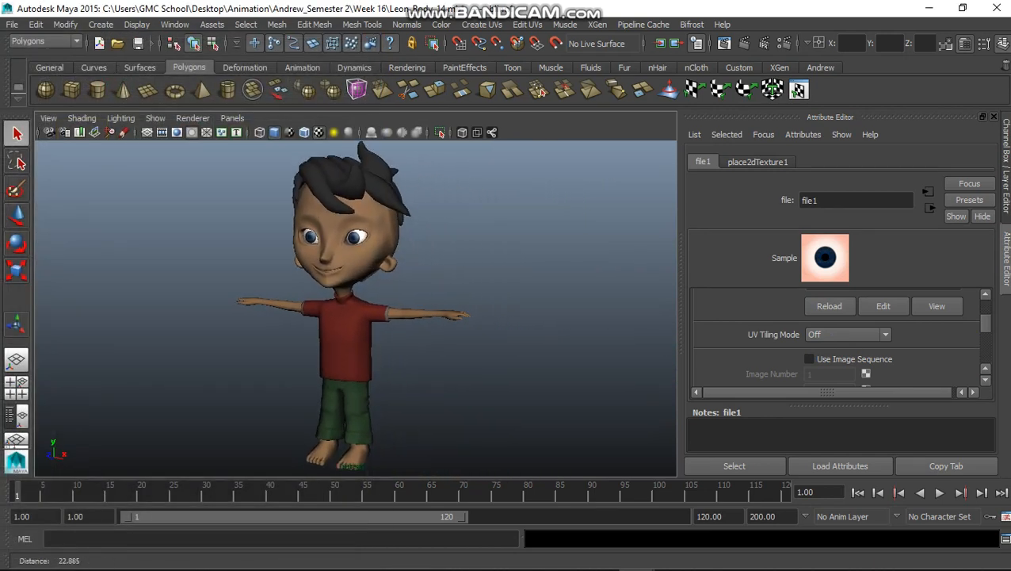
scroll(355, 308, "down", 1)
left_click(742, 43)
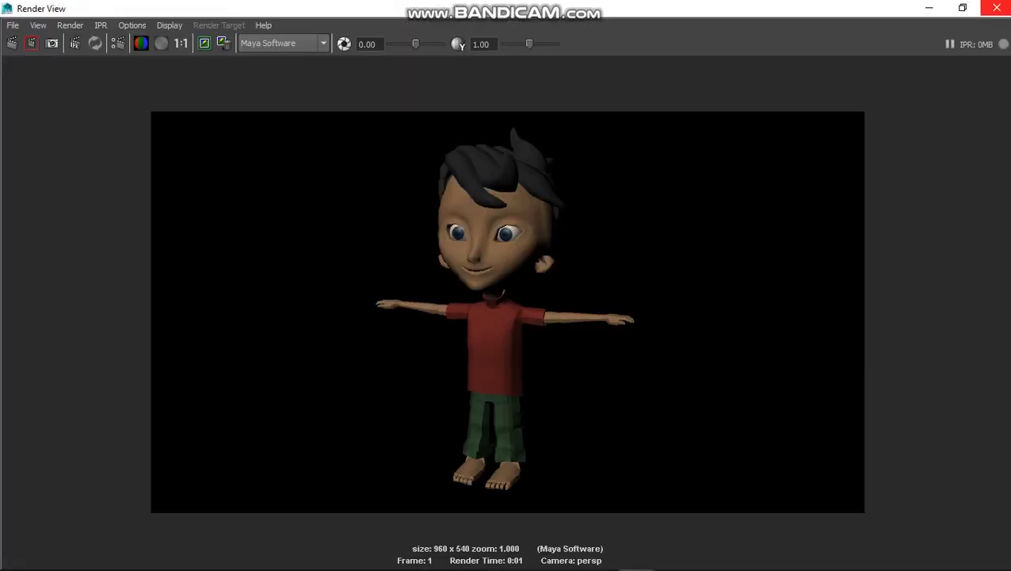
left_click(997, 7)
left_click(366, 260)
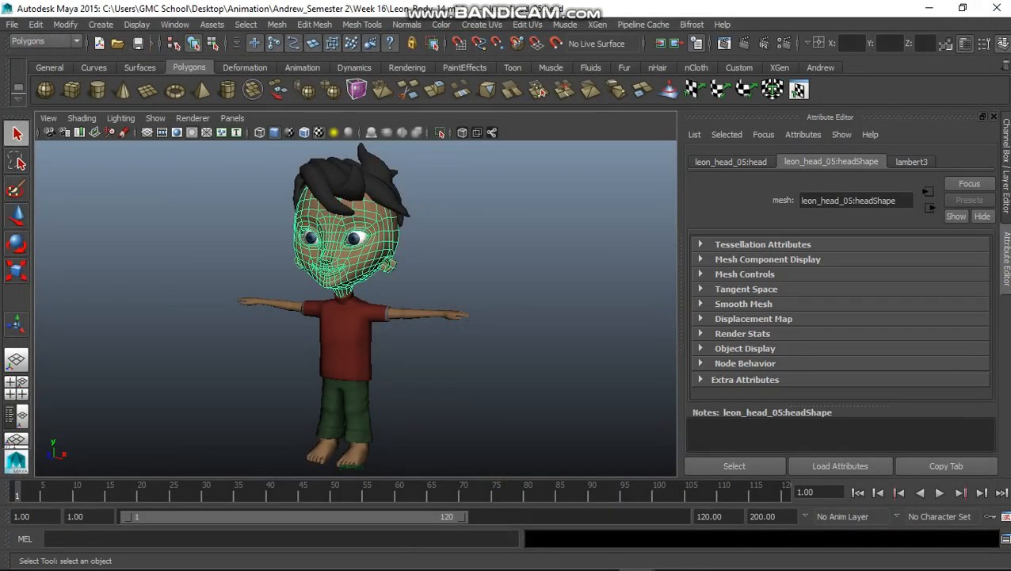
Turn off the smooth preview for the whole character, and select the head, the clothed body and both feet.
left_click_drag(234, 178, 453, 471)
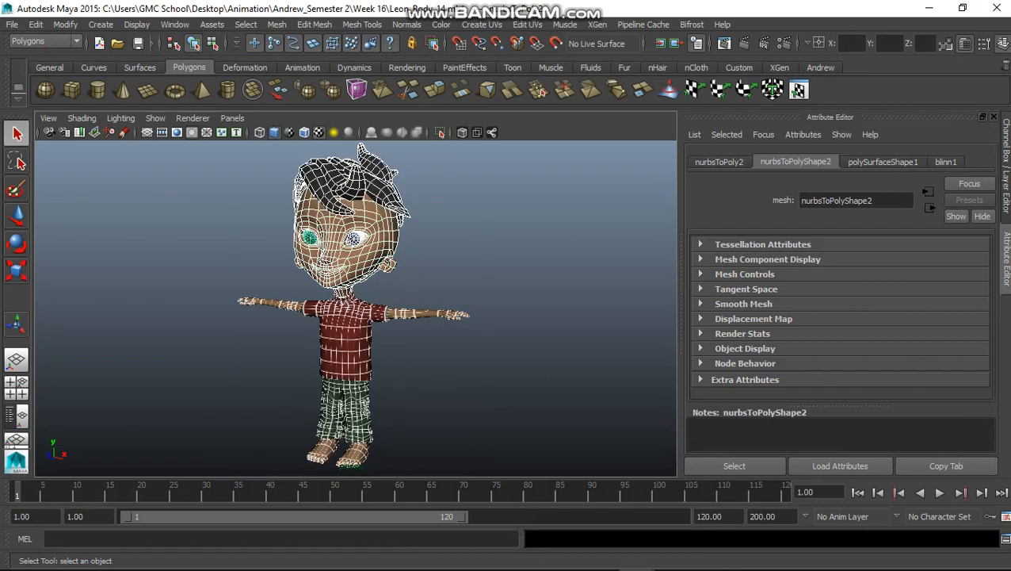
key("1")
left_click(460, 373)
left_click(368, 262)
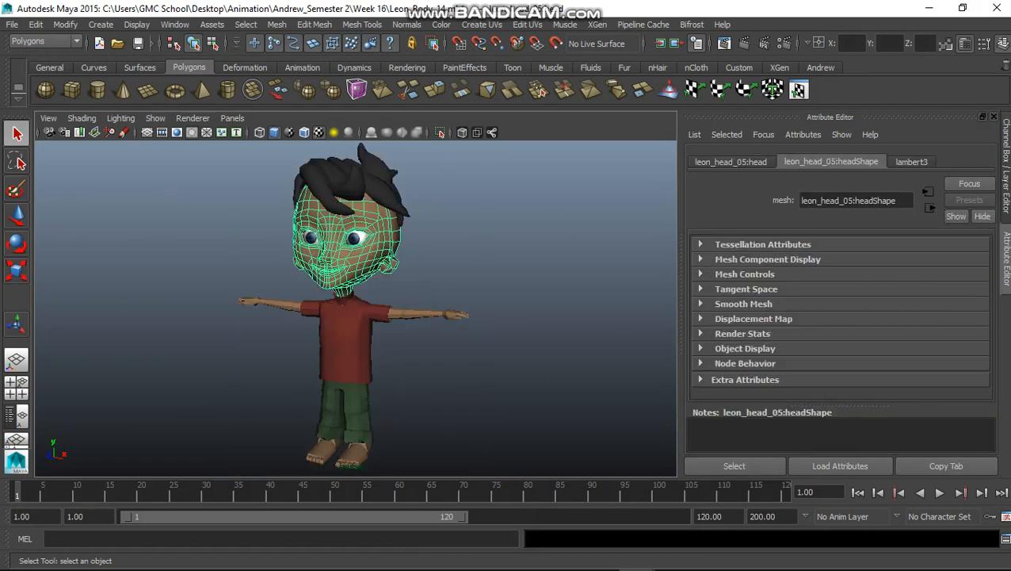
left_click(350, 339, "shift")
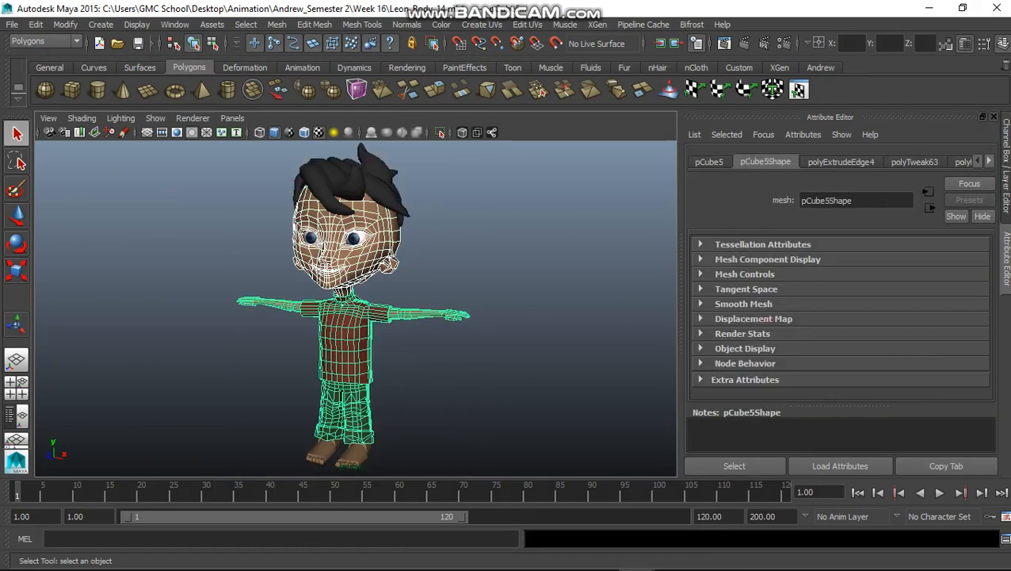
left_click(355, 455, "shift")
left_click(322, 453, "shift")
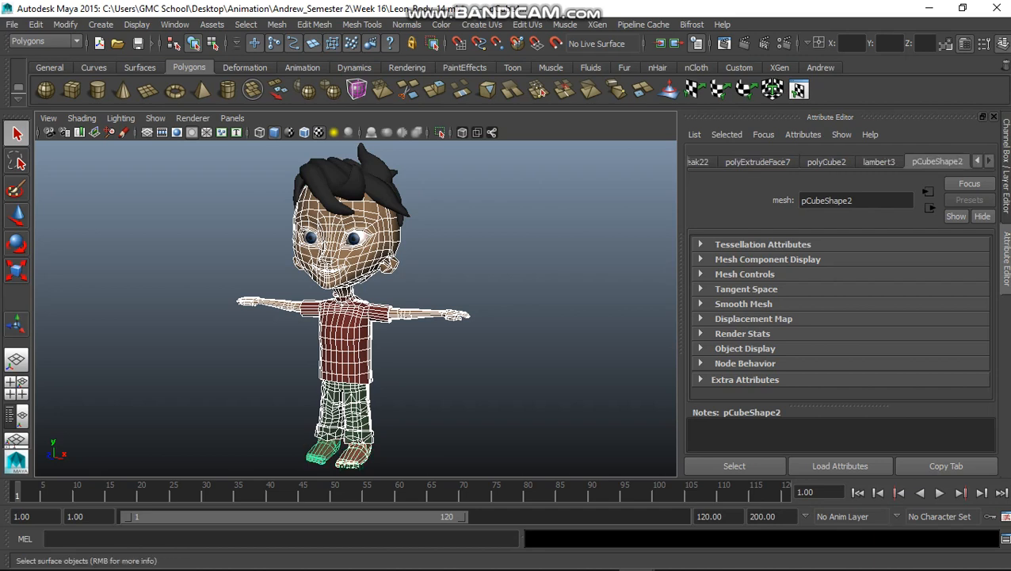
Smooth the selected meshes with 2 division levels, deselect them and inspect the face and upper body up close.
left_click(363, 24)
mouse_move(314, 24)
mouse_move(277, 24)
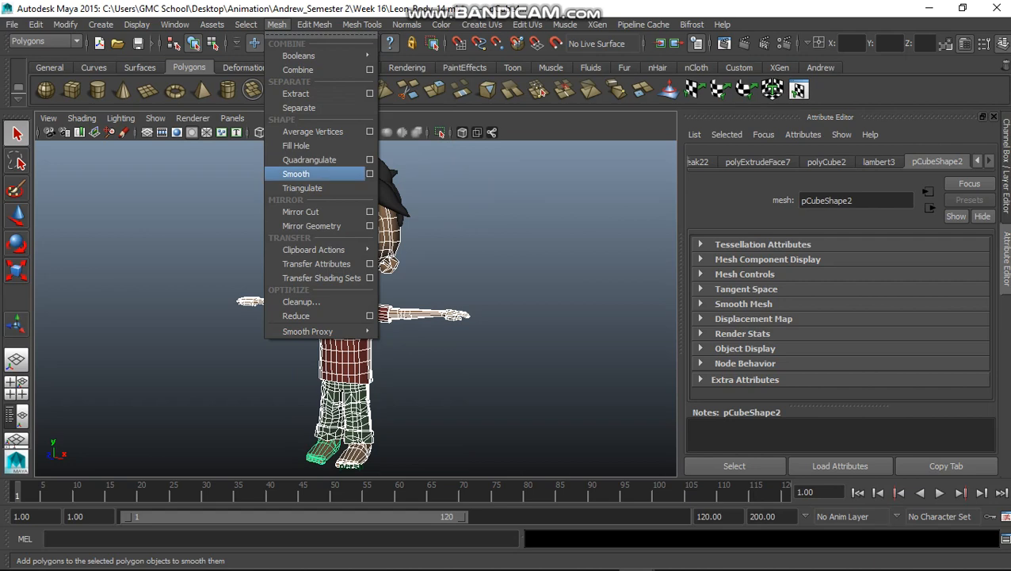
left_click(370, 173)
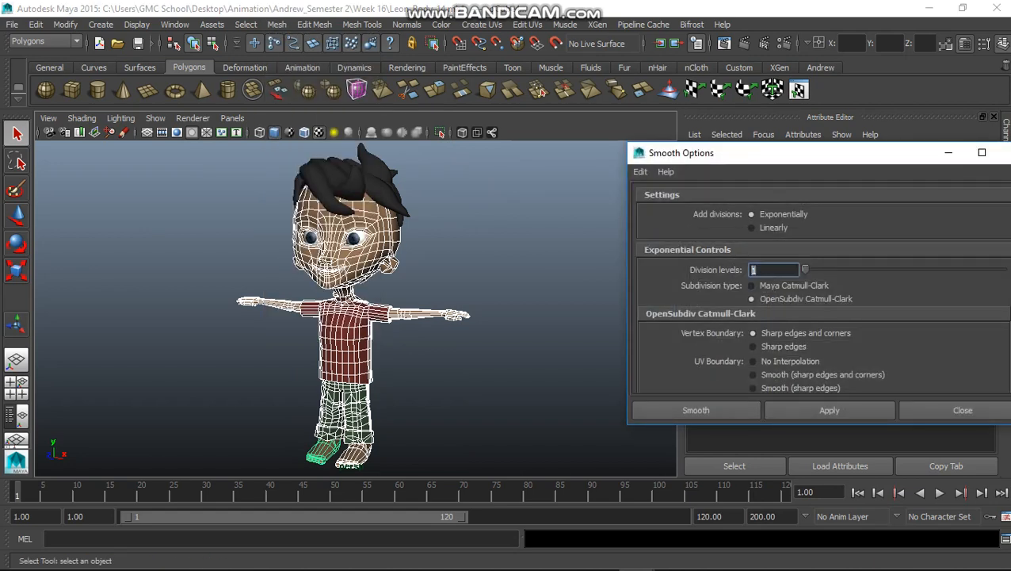
left_click(830, 410)
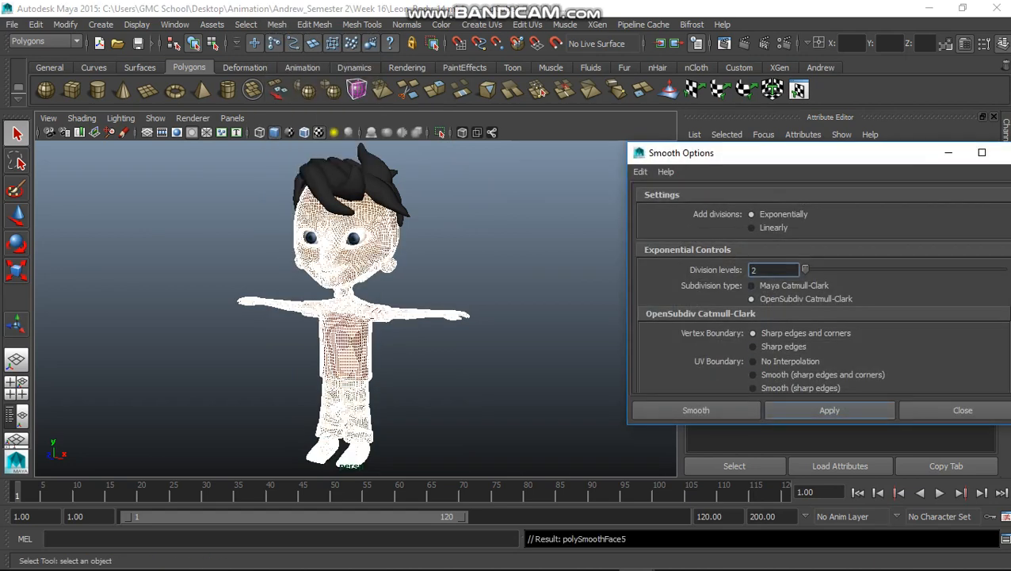
middle_click_drag(515, 317, 520, 322, "alt")
left_click(519, 321)
right_click_drag(396, 286, 507, 285, "alt")
middle_click_drag(508, 277, 526, 360, "alt")
left_click(413, 317)
left_click(539, 317)
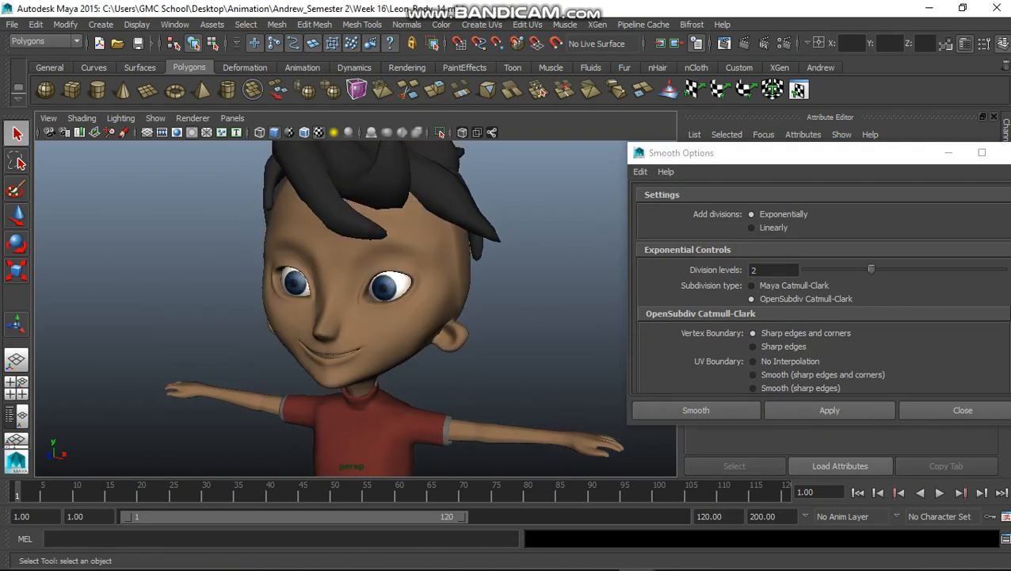
Undo the deselection and the two-level smoothing of the character meshes.
key("ctrl+z")
key("ctrl+z")
key("ctrl+z")
key("ctrl+z")
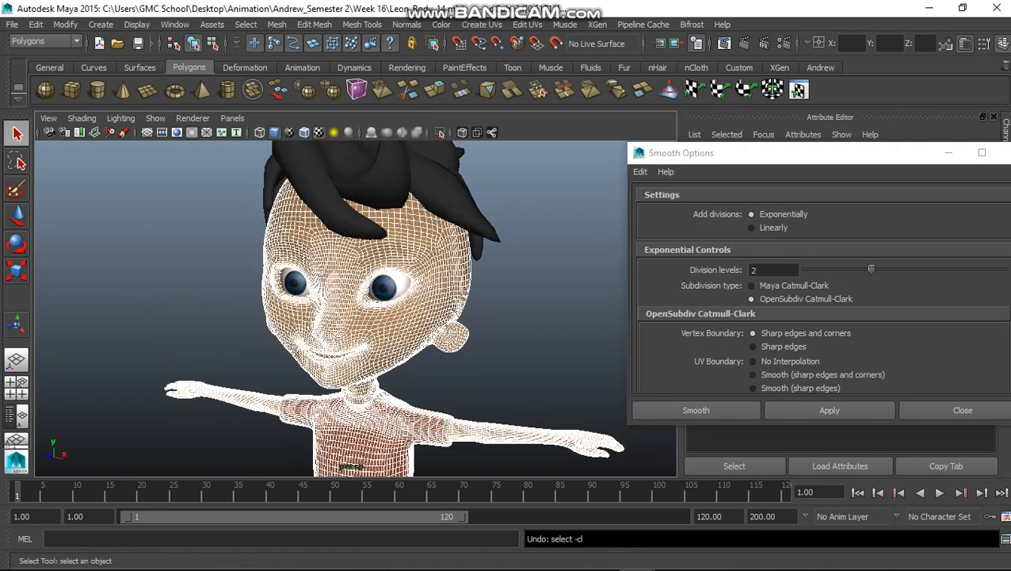
Try to smooth the selected character meshes with 1 division level.
double_click(755, 270)
type("1")
left_click(830, 410)
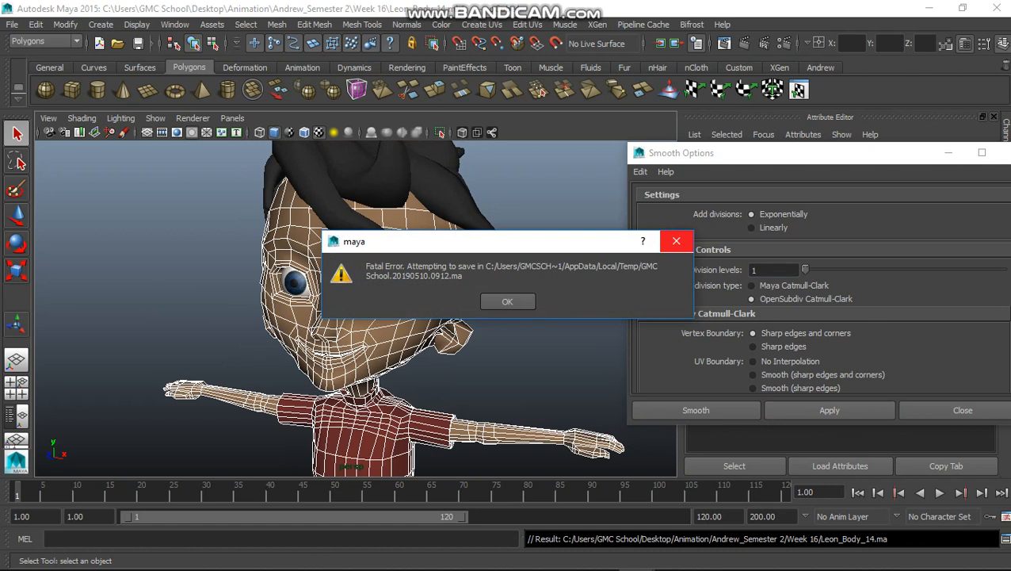
Dismiss the fatal error, cancel the Autodesk error report without sending it, and minimize the browser window.
left_click(676, 241)
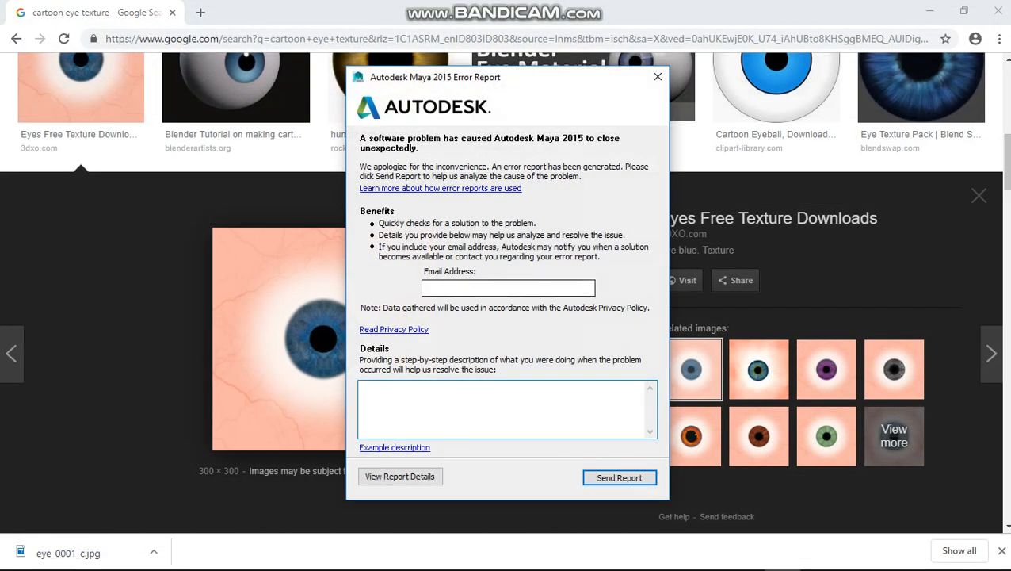
left_click(658, 77)
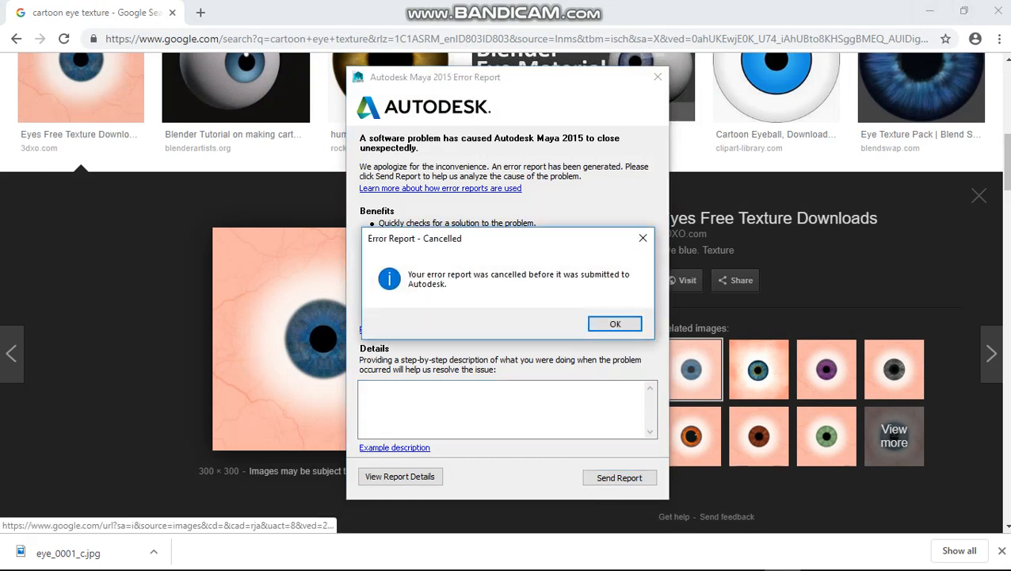
key("Return")
left_click(929, 11)
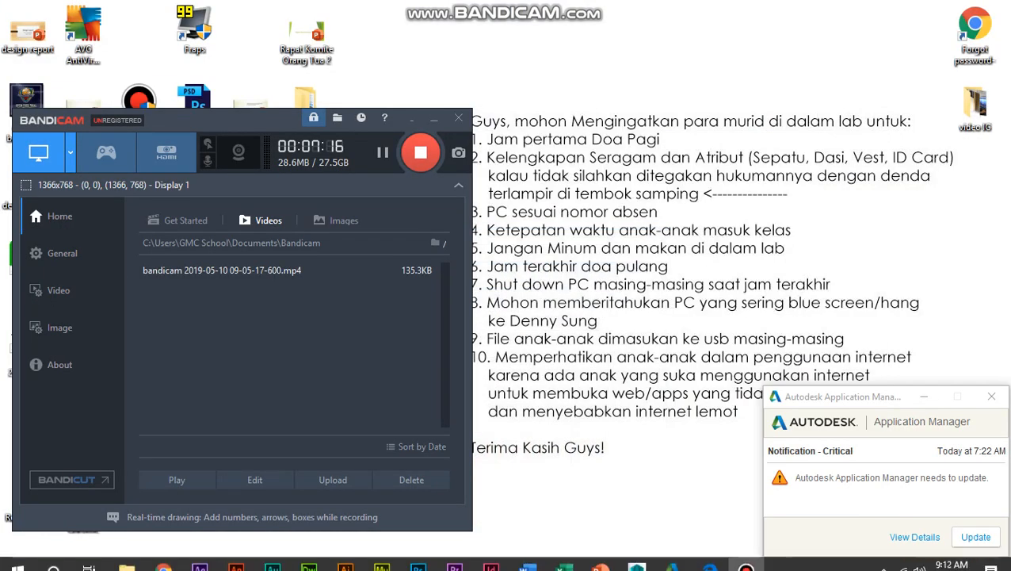